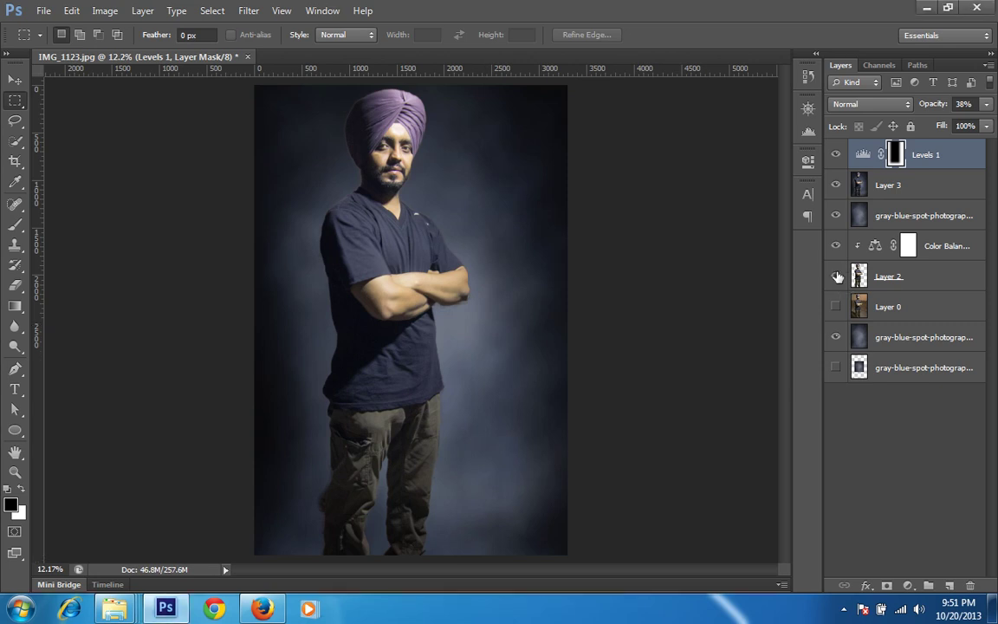
# Toggle the visibility of the finished composite's layers to compare the original desert photo with the retouched studio-backdrop version.
pyautogui.moveTo(838, 277); pyautogui.dragTo(834, 154)
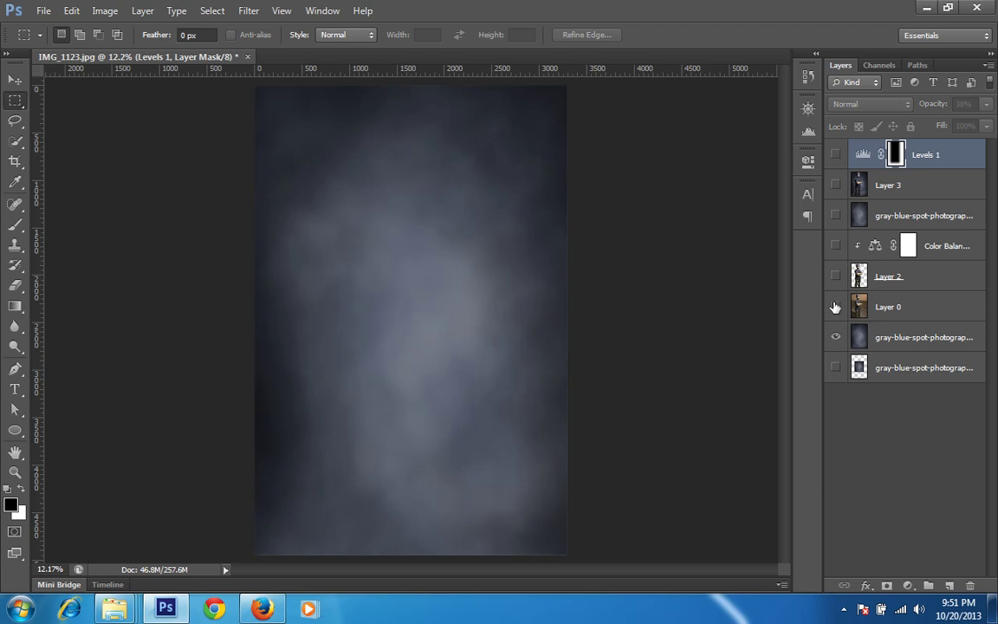
pyautogui.click(835, 307)
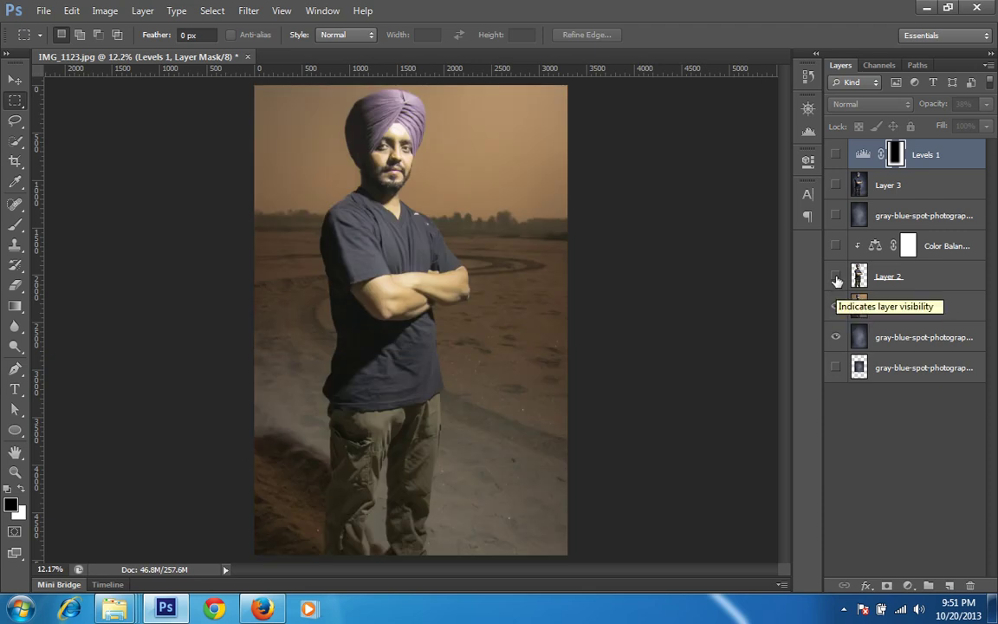
pyautogui.click(835, 185)
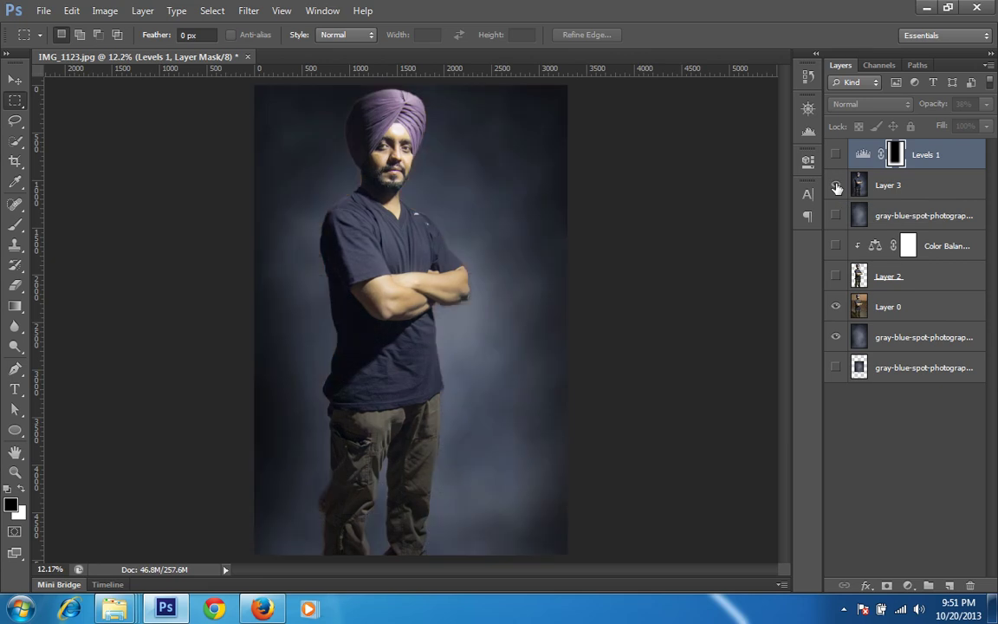
pyautogui.click(834, 185)
pyautogui.click(835, 185)
pyautogui.click(835, 157)
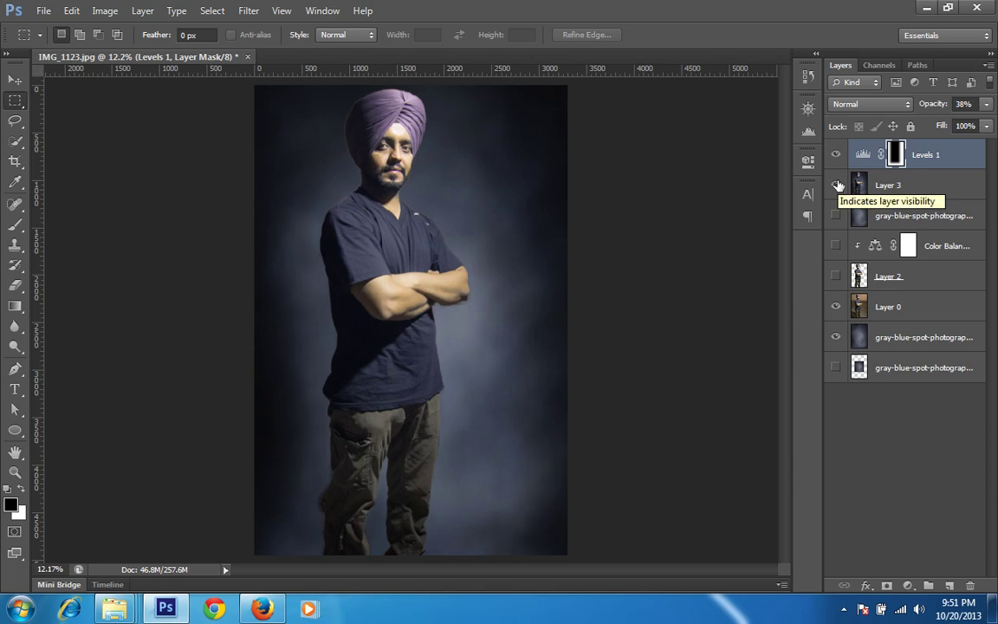
pyautogui.moveTo(835, 186); pyautogui.dragTo(836, 161)
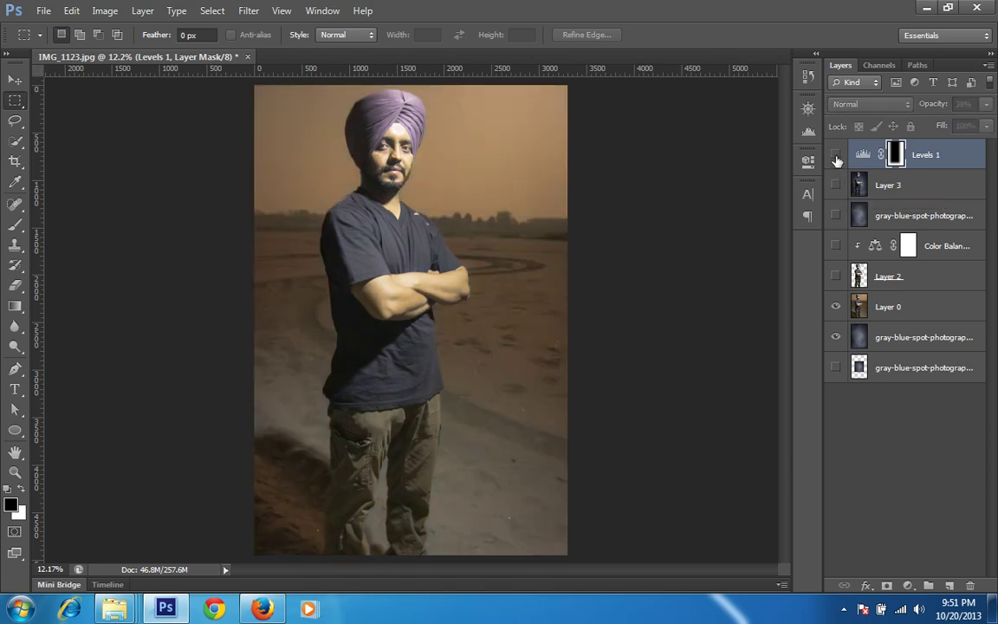
pyautogui.click(835, 185)
pyautogui.click(836, 159)
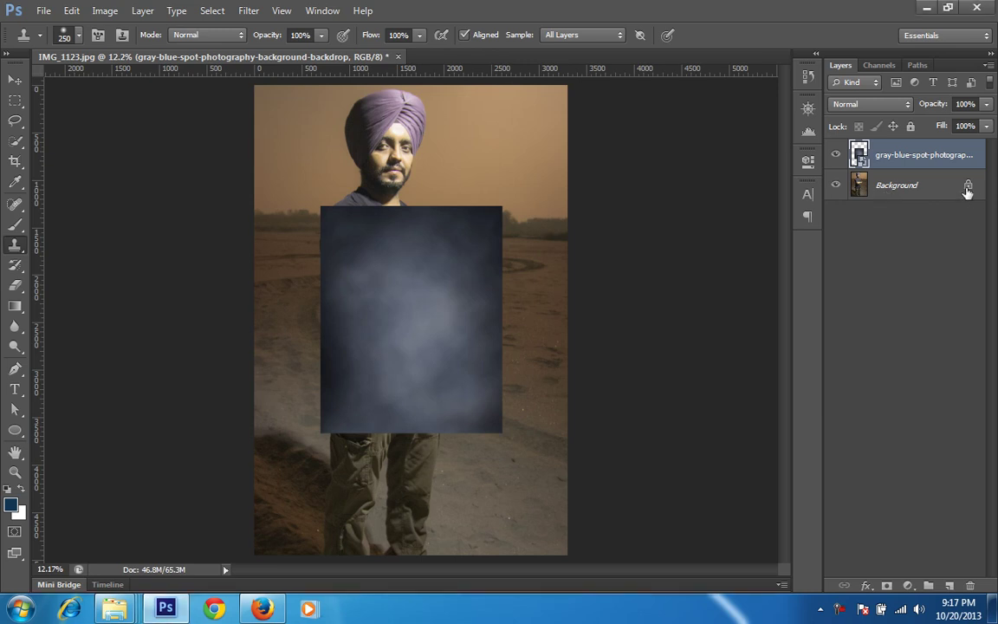
# Convert the locked Background into a regular layer named Layer 0.
pyautogui.doubleClick(968, 191)
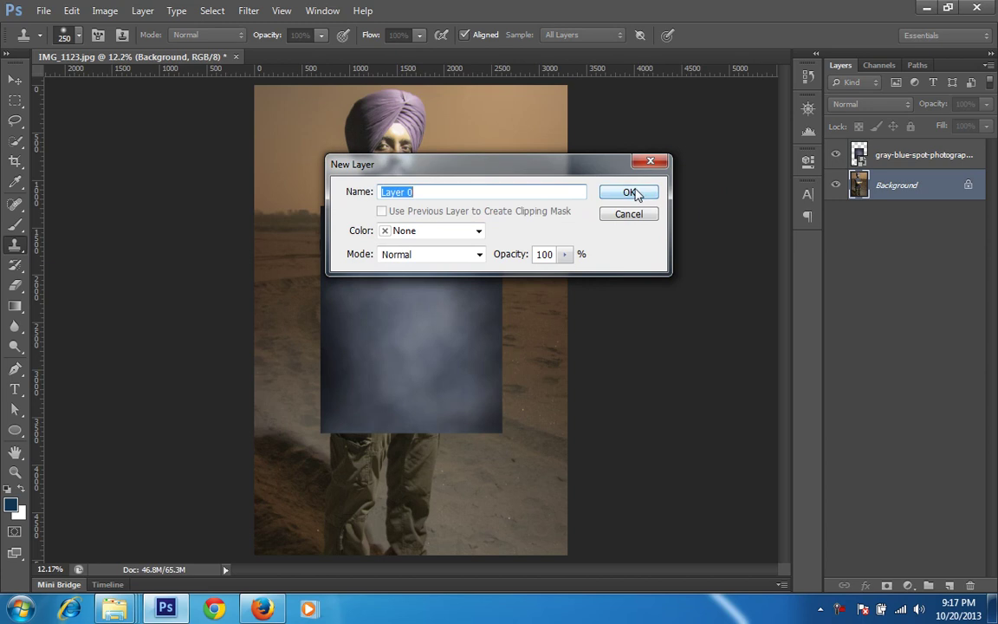
pyautogui.click(630, 192)
# Rasterize the gray-blue backdrop smart object layer and move it below Layer 0.
pyautogui.moveTo(858, 155); pyautogui.dragTo(891, 163)
pyautogui.rightClick(891, 165)
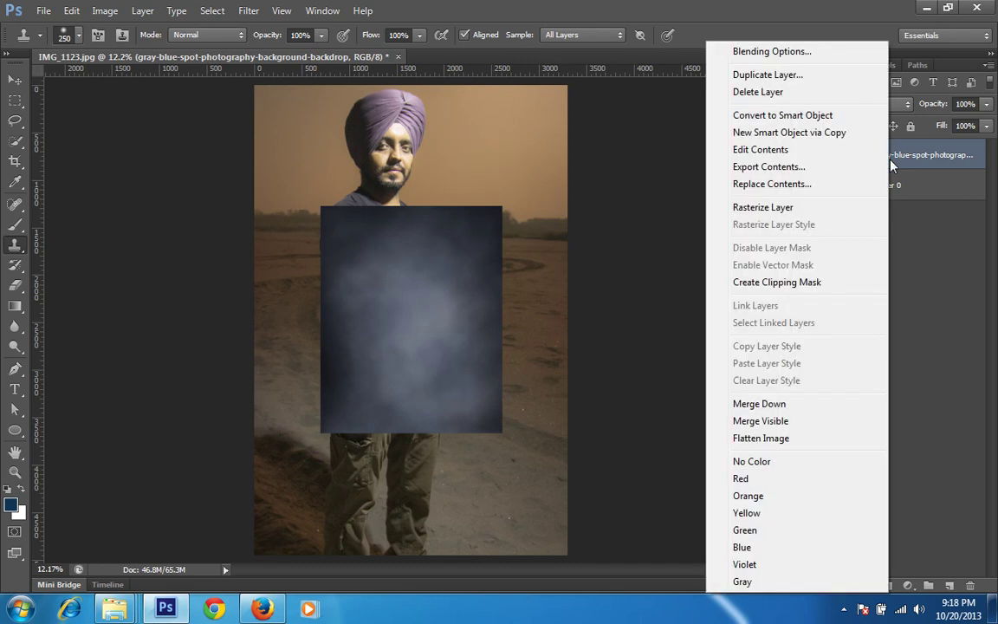
pyautogui.click(804, 208)
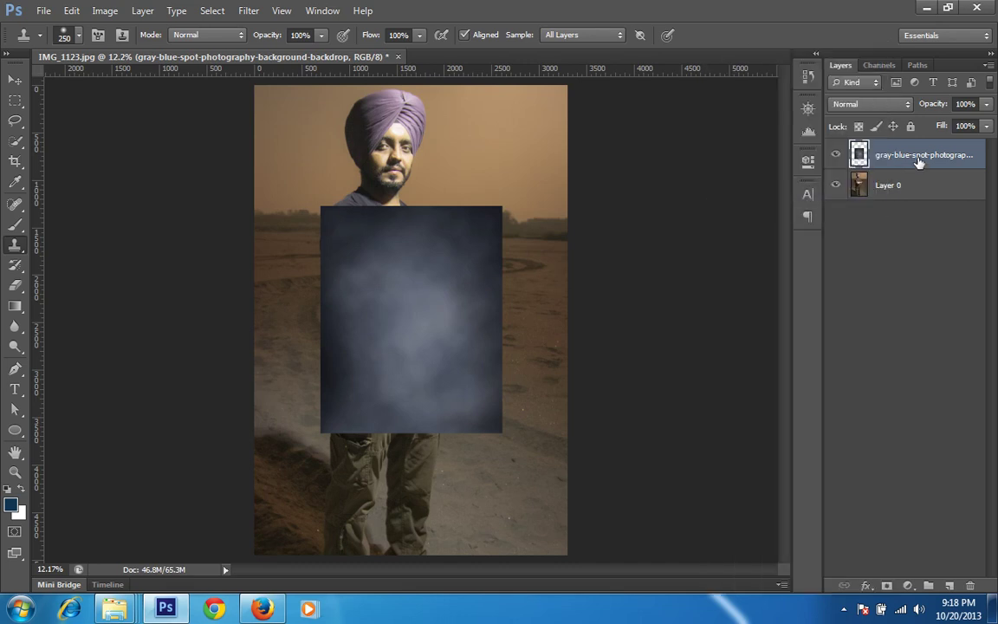
pyautogui.moveTo(918, 163); pyautogui.dragTo(913, 197)
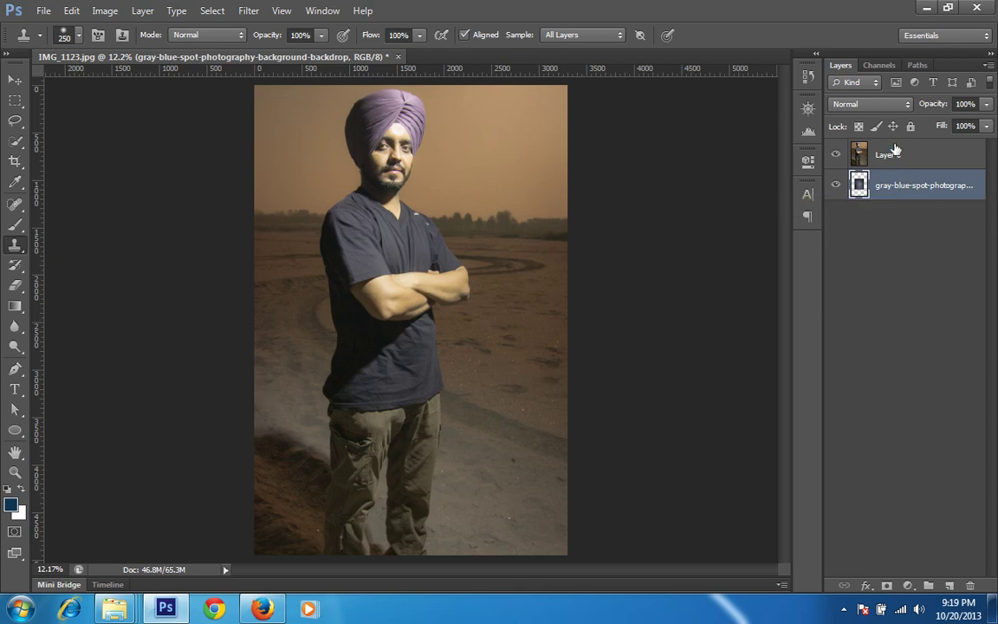
# Make Layer 0 active and set up the Quick Selection tool with a brush size of 400.
pyautogui.click(895, 152)
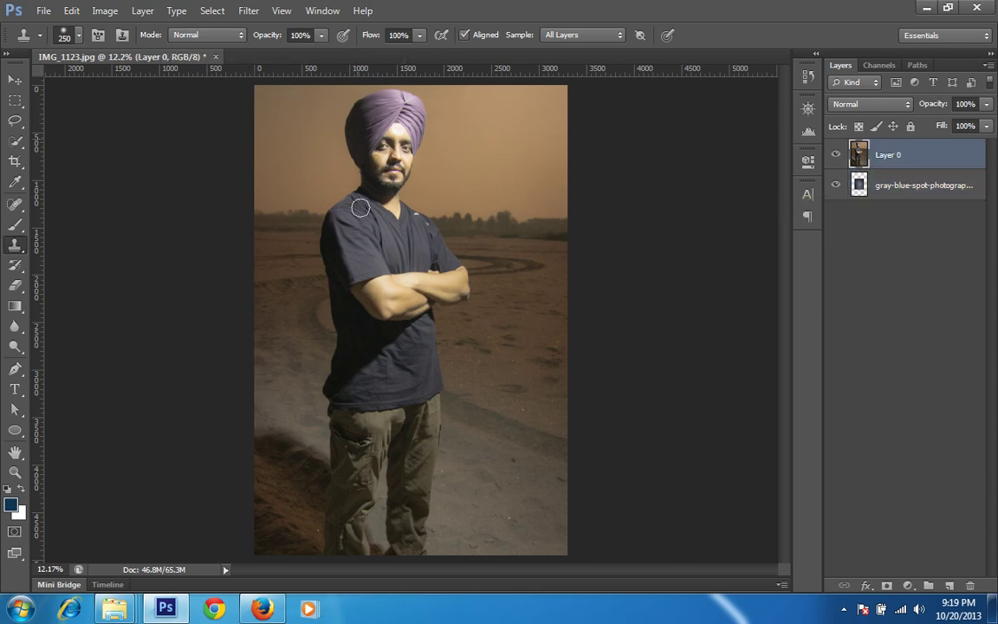
pyautogui.click(17, 142)
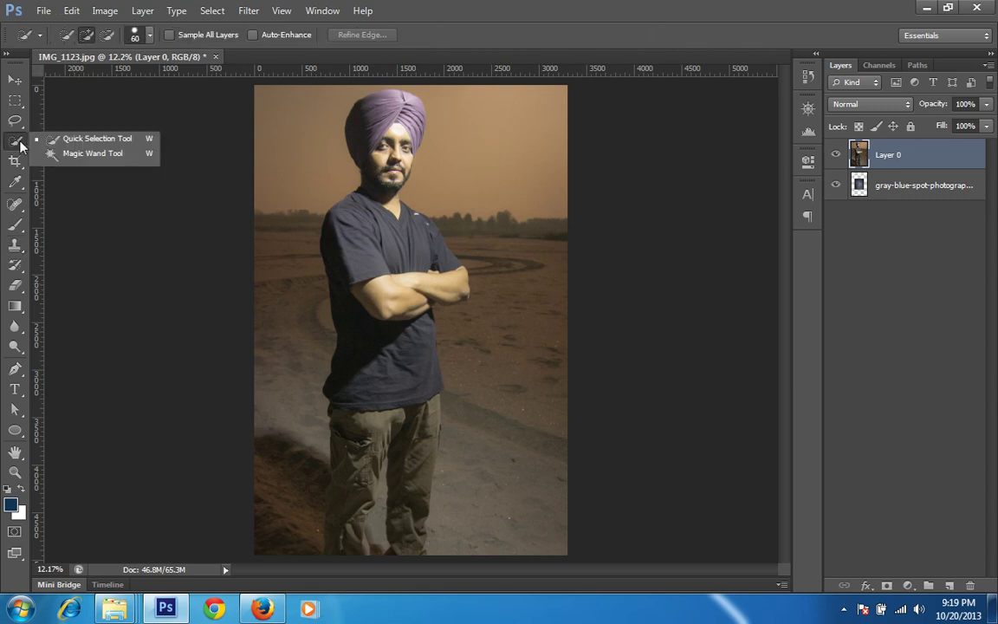
pyautogui.click(87, 144)
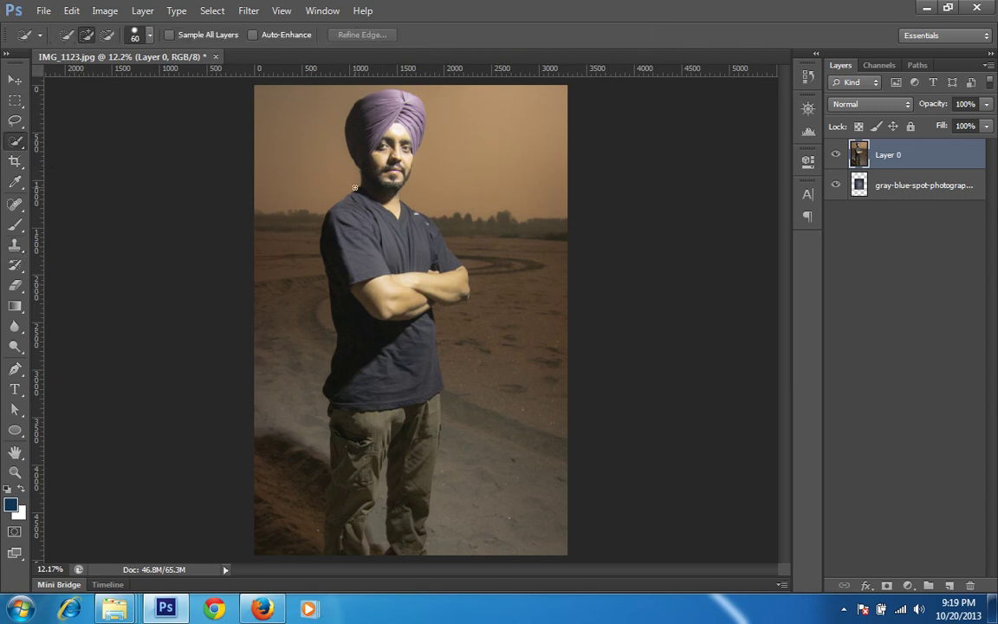
pyautogui.press(']')
pyautogui.press(']')
pyautogui.press(']')
pyautogui.press(']')
pyautogui.press(']')
pyautogui.press(']')
pyautogui.press(']')
pyautogui.press(']')
# Try to select the desert background on both sides of the man, and discard the selection.
pyautogui.moveTo(517, 457)
pyautogui.mouseDown()
pyautogui.moveTo(520, 355)
pyautogui.moveTo(512, 332)
pyautogui.moveTo(480, 334)
pyautogui.moveTo(547, 277)
pyautogui.moveTo(520, 155)
pyautogui.mouseUp()
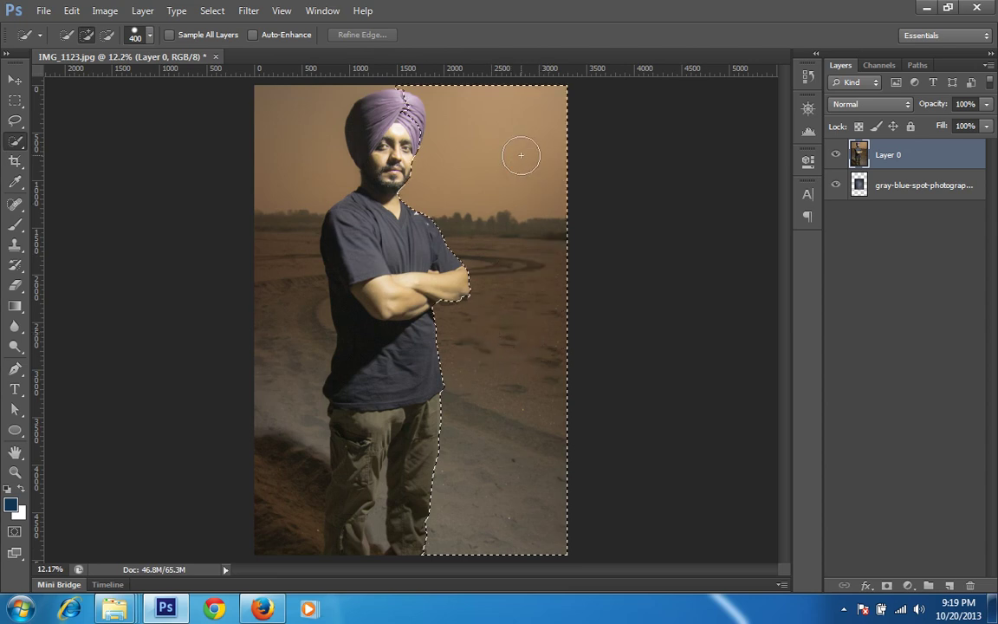
pyautogui.click(307, 94)
pyautogui.moveTo(286, 136)
pyautogui.mouseDown()
pyautogui.moveTo(274, 179)
pyautogui.moveTo(268, 352)
pyautogui.mouseUp()
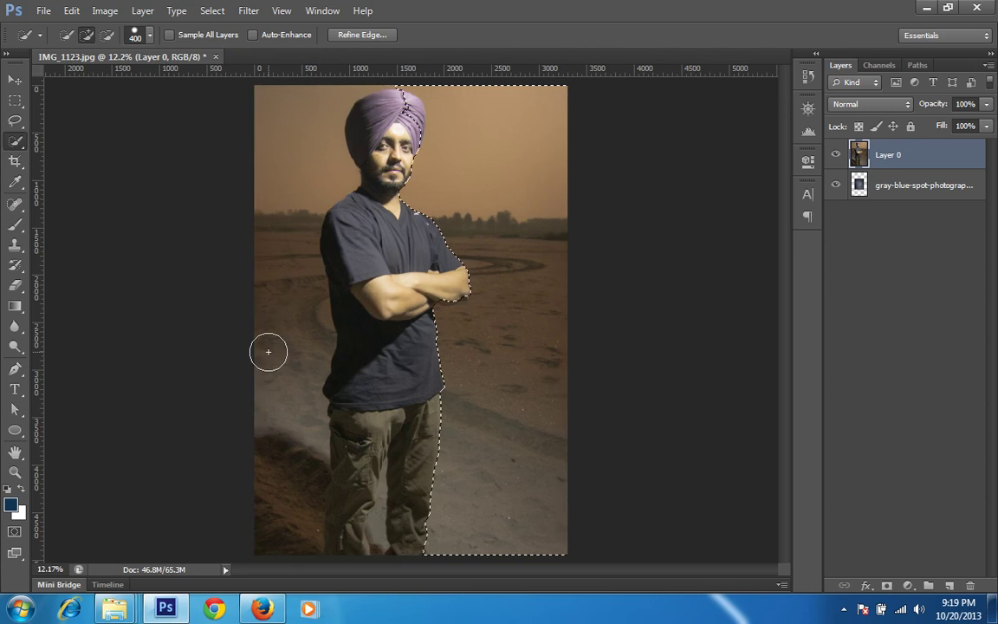
pyautogui.click(295, 143)
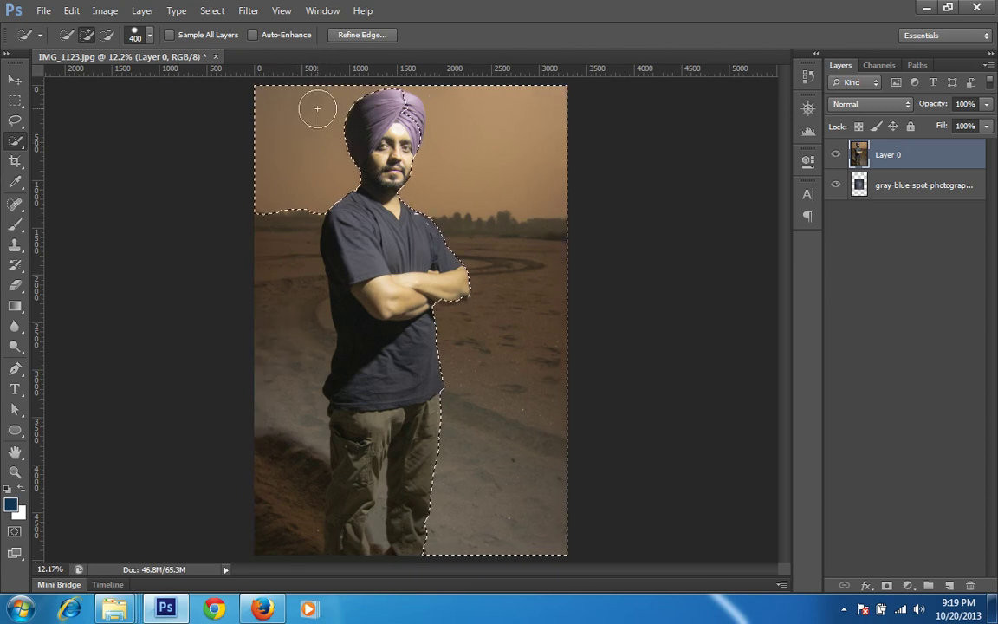
pyautogui.click(294, 249)
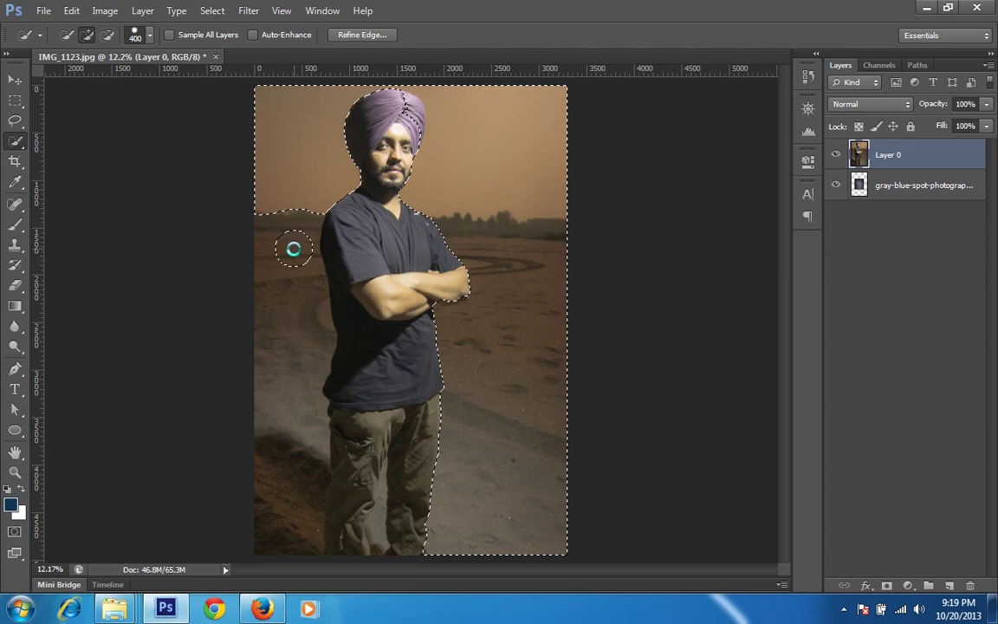
pyautogui.click(290, 309)
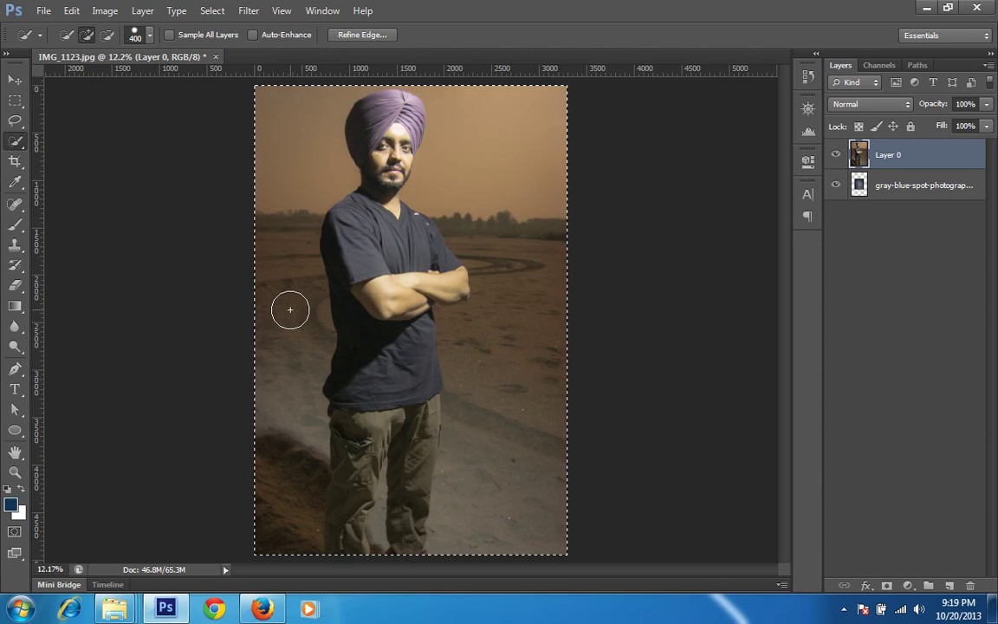
pyautogui.hotkey('ctrl', 'z')
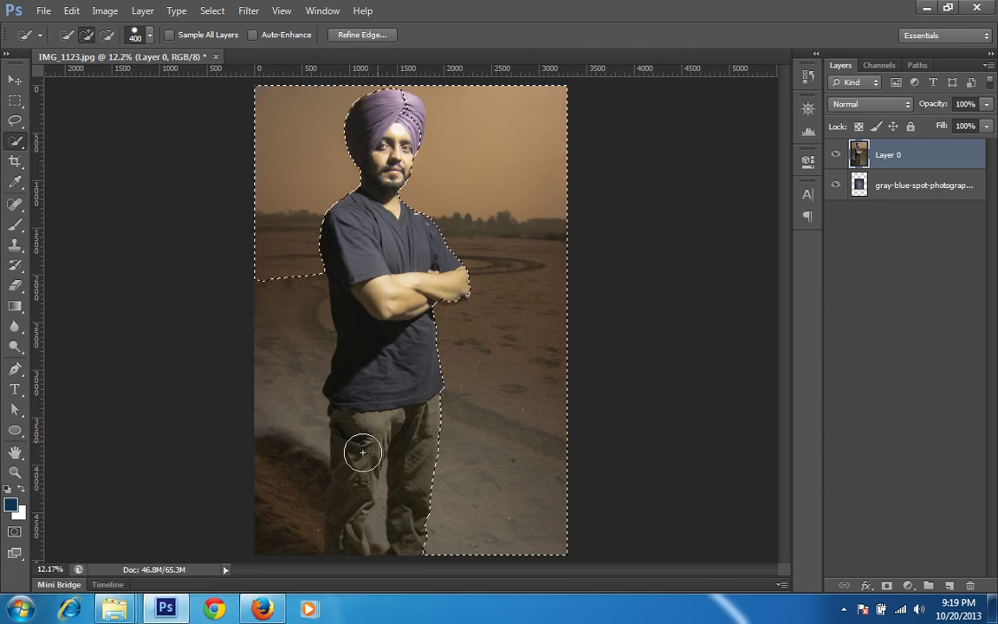
pyautogui.click(282, 534)
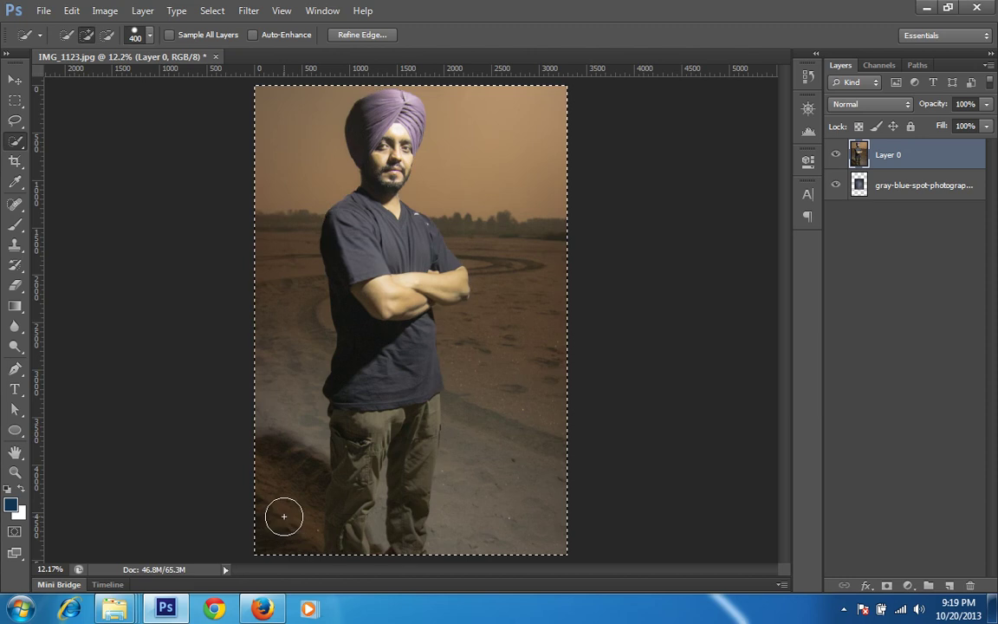
pyautogui.hotkey('ctrl', 'd')
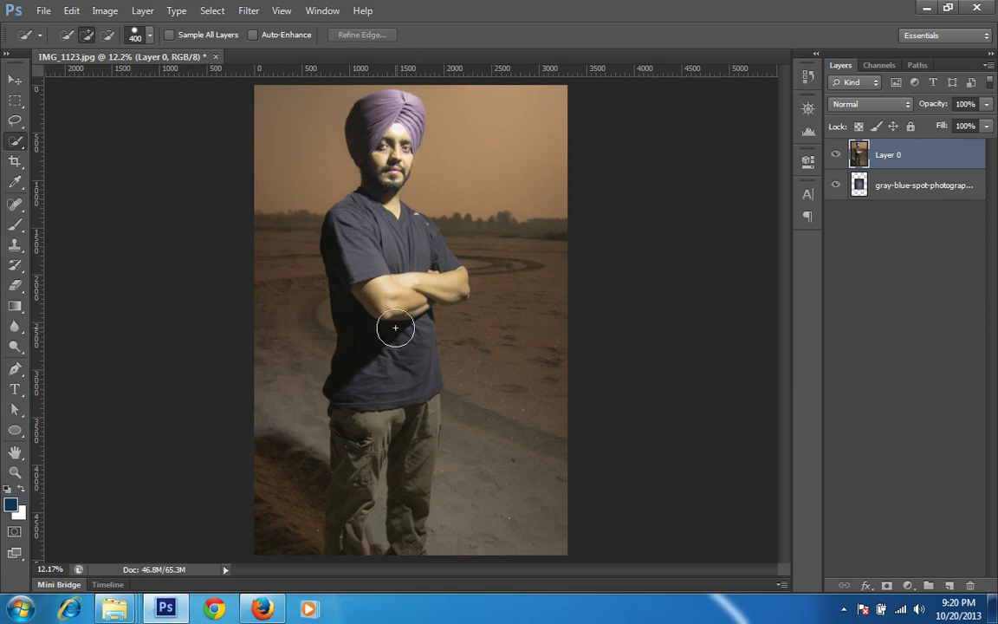
# Quick-select the man's shirt, arms, face and turban with a brush size of 250.
pyautogui.press('[')
pyautogui.press('[')
pyautogui.moveTo(340, 265)
pyautogui.mouseDown()
pyautogui.moveTo(401, 231)
pyautogui.moveTo(450, 289)
pyautogui.mouseUp()
pyautogui.moveTo(385, 165)
pyautogui.mouseDown()
pyautogui.moveTo(342, 109)
pyautogui.moveTo(401, 118)
pyautogui.mouseUp()
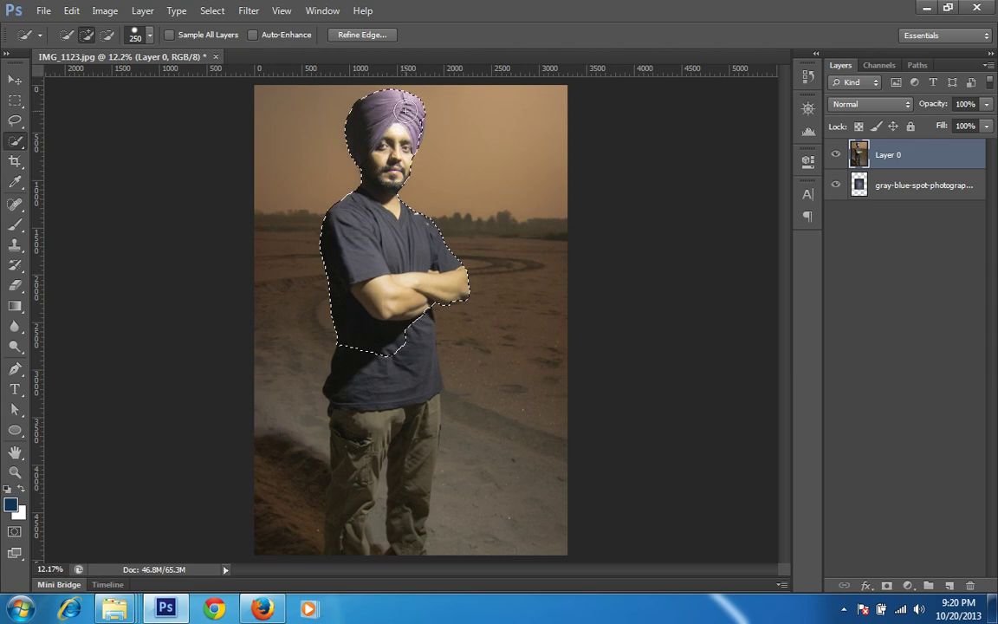
pyautogui.moveTo(380, 287)
pyautogui.mouseDown()
pyautogui.moveTo(375, 366)
pyautogui.moveTo(407, 367)
pyautogui.mouseUp()
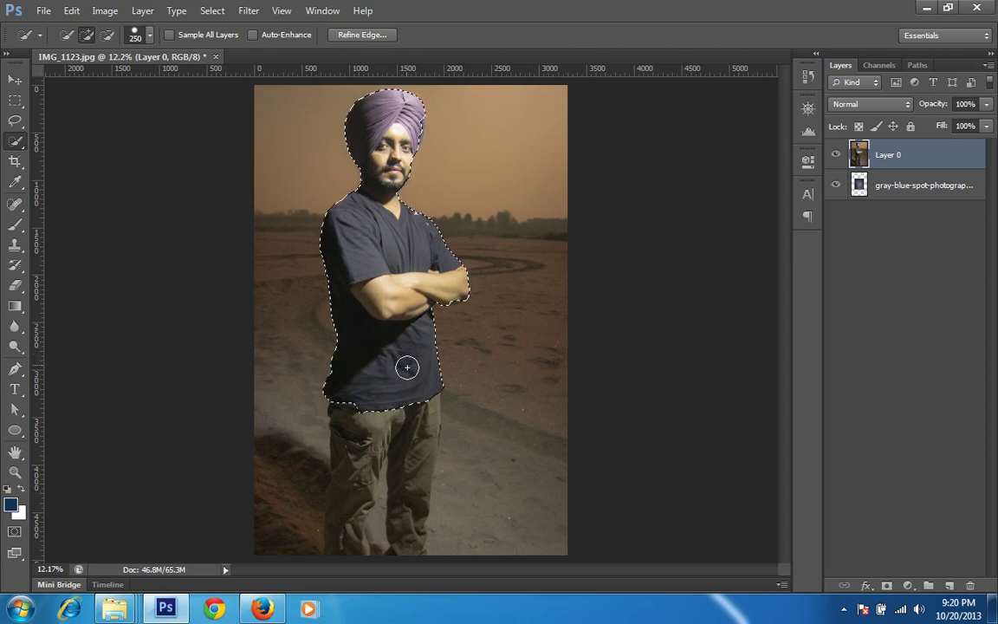
# Add both trouser legs to the selection and subtract the dark ground beside the leg on the image's left.
pyautogui.moveTo(359, 421); pyautogui.dragTo(350, 534)
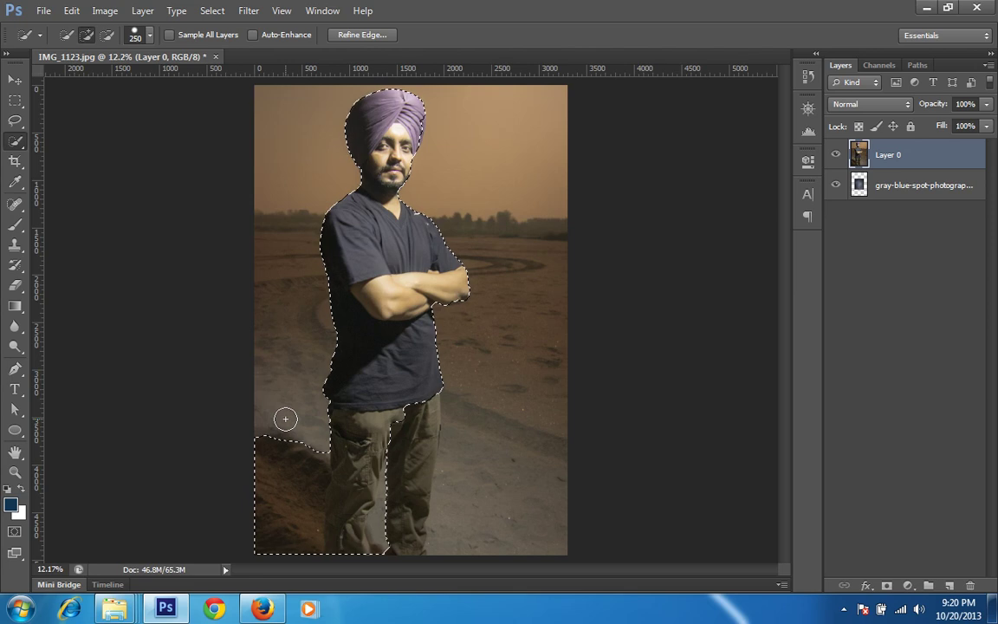
pyautogui.press('alt')
pyautogui.moveTo(286, 419); pyautogui.dragTo(274, 523)
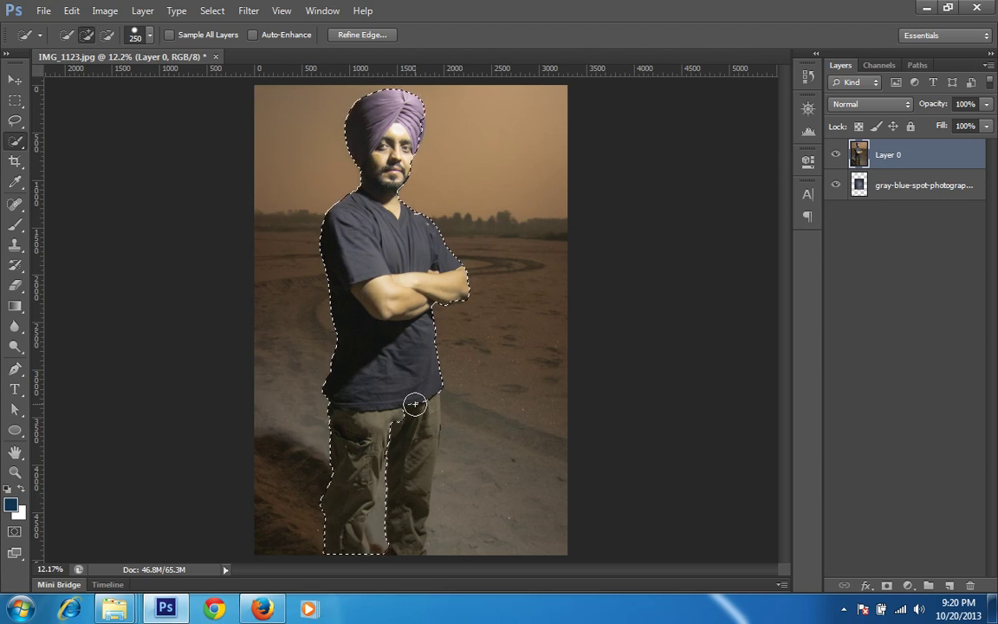
pyautogui.moveTo(415, 423)
pyautogui.mouseDown()
pyautogui.moveTo(413, 469)
pyautogui.moveTo(383, 525)
pyautogui.mouseUp()
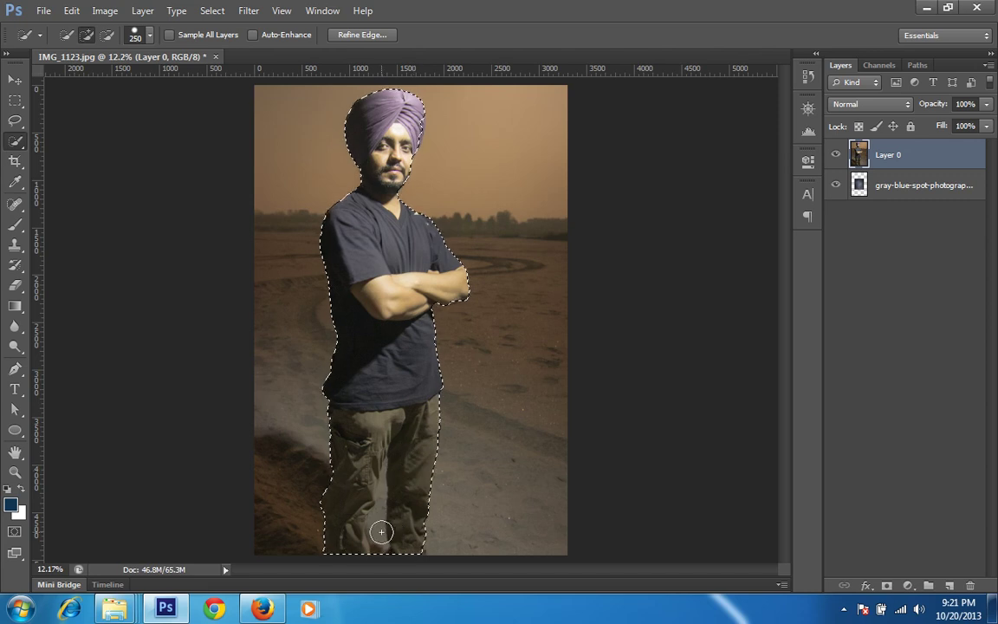
# Reduce the Quick Selection brush size to 80 for refining the selection around the trouser legs.
pyautogui.hotkey('ctrl', '+')
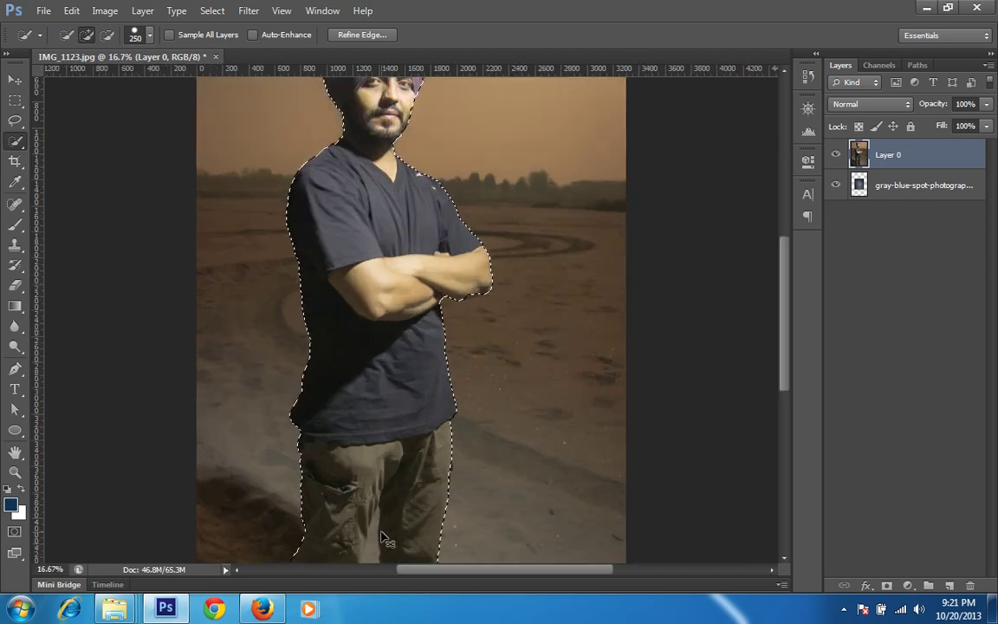
pyautogui.hotkey('ctrl', '+')
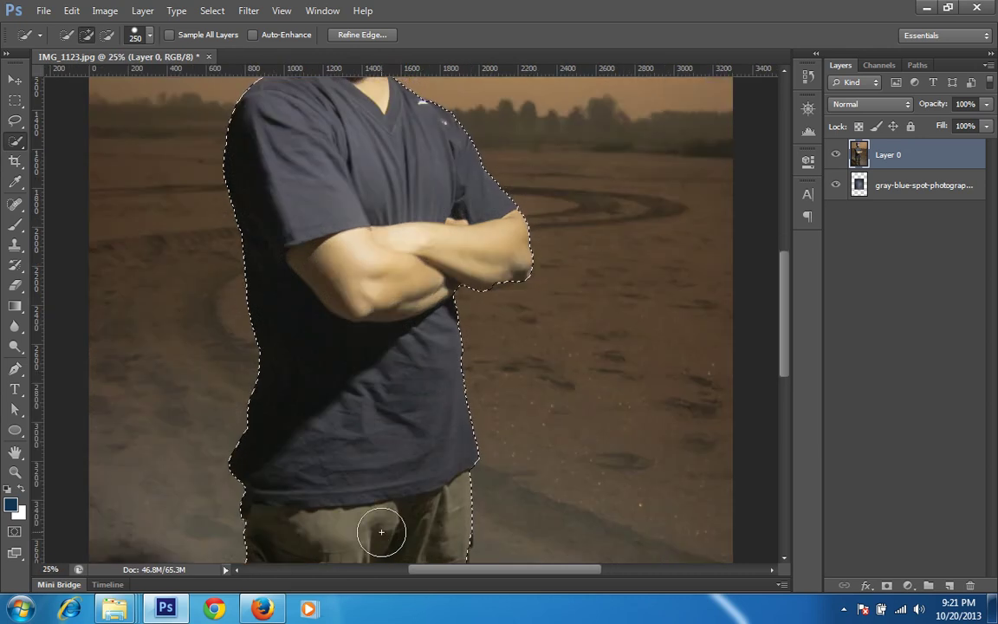
pyautogui.moveTo(424, 527)
pyautogui.mouseDown()
pyautogui.moveTo(443, 329)
pyautogui.moveTo(434, 196)
pyautogui.mouseUp()
pyautogui.press('[')
pyautogui.press('[')
pyautogui.press('[')
pyautogui.press('[')
pyautogui.press('[')
pyautogui.press('[')
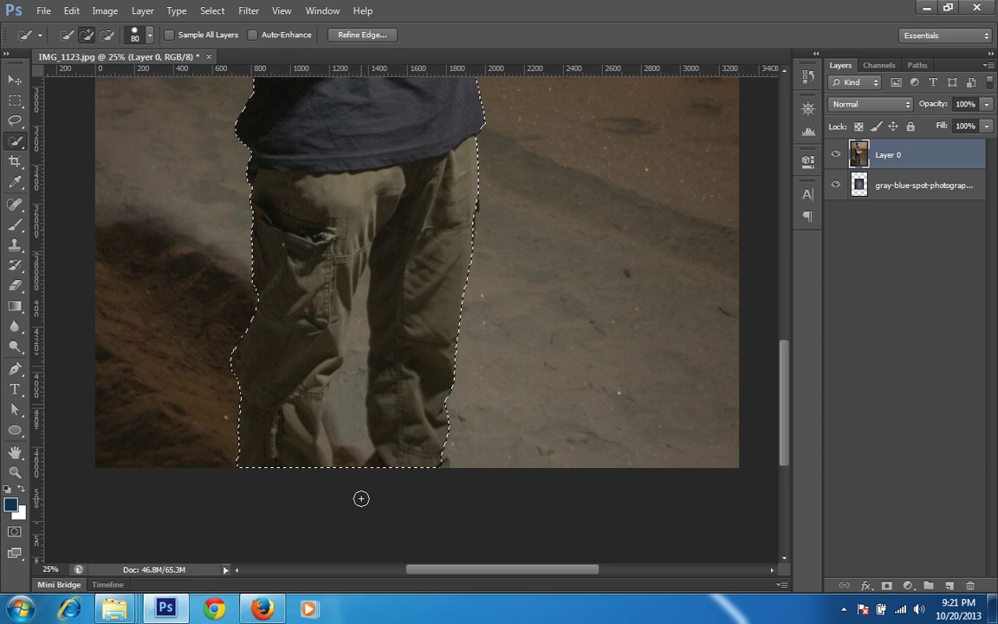
# Try to subtract the ground gap between the trouser legs from the selection, and restore the lost leg area.
pyautogui.press('alt')
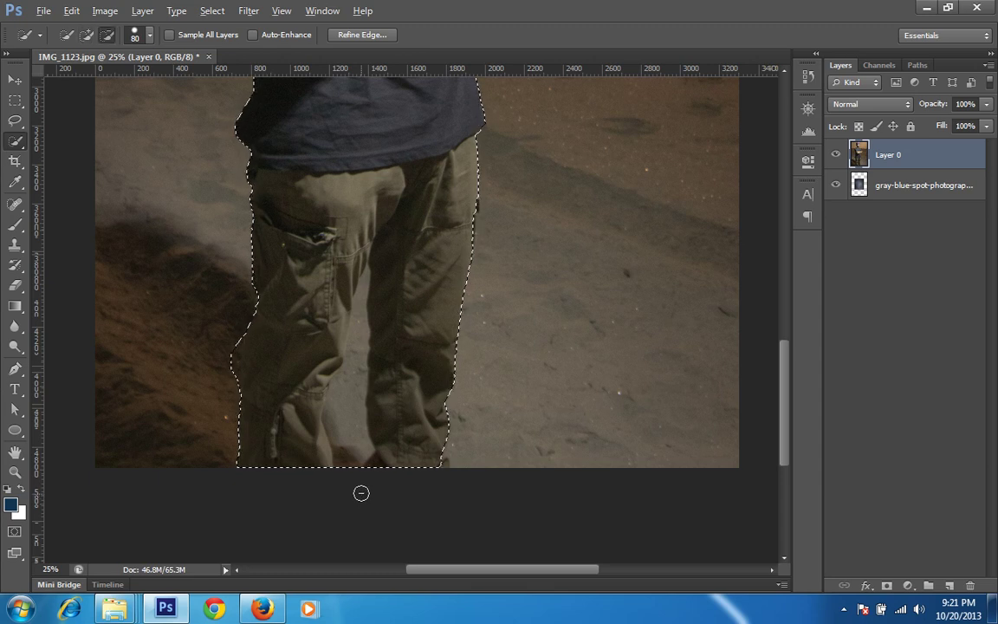
pyautogui.hotkey('alt', '[')
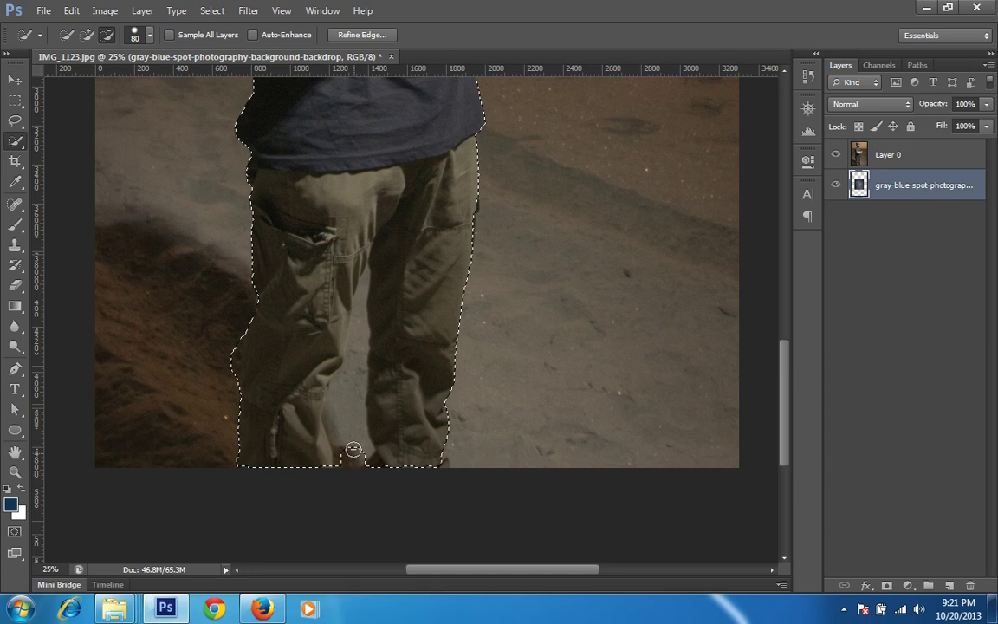
pyautogui.moveTo(348, 418); pyautogui.dragTo(359, 331)
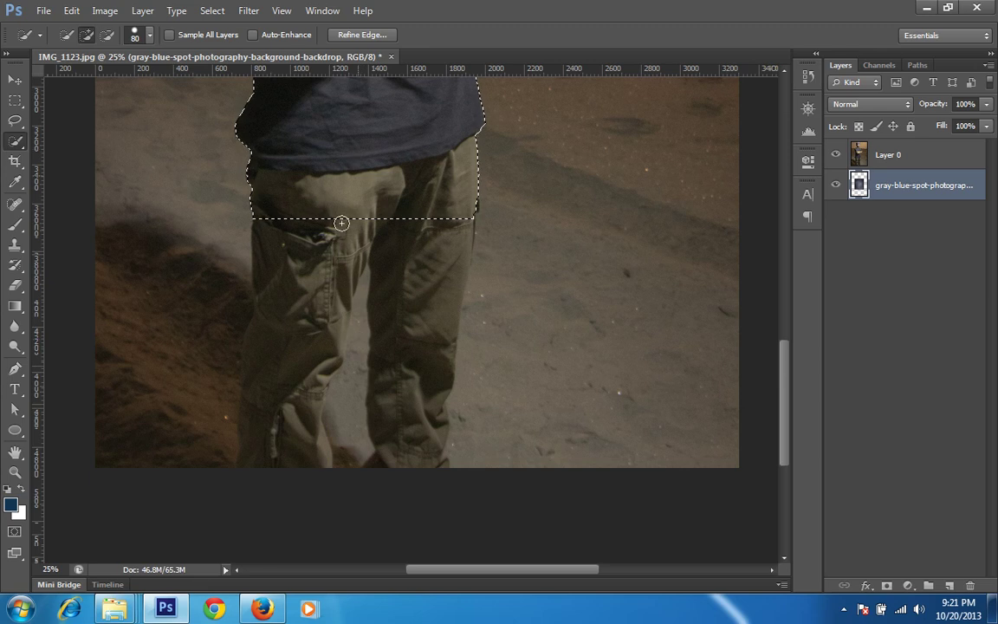
pyautogui.moveTo(340, 234); pyautogui.dragTo(363, 394)
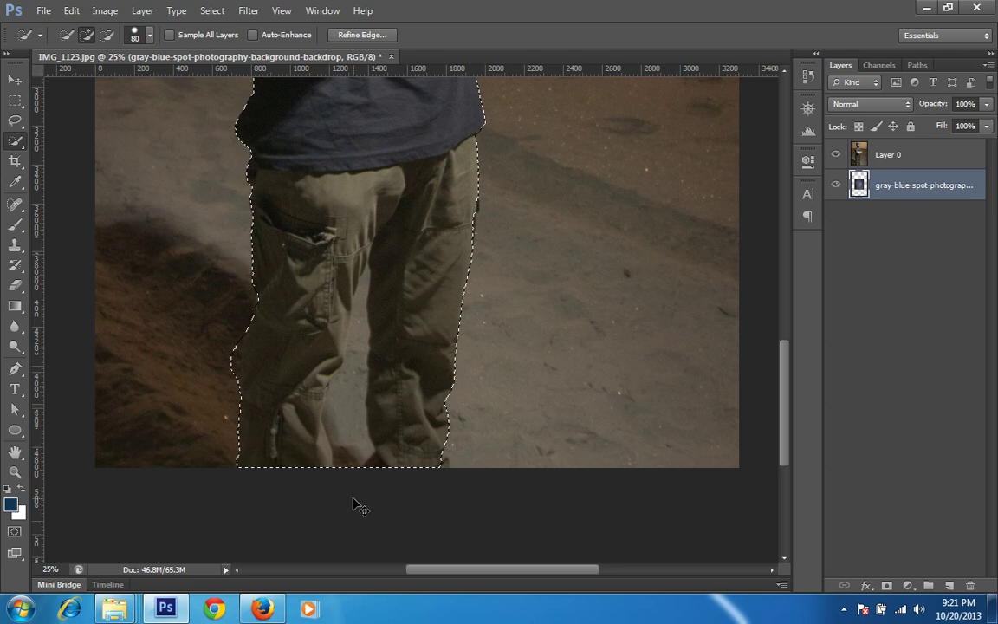
# Try to subtract the ground gap between the trouser legs using a Quick Selection brush size of 45, and undo the attempts.
pyautogui.hotkey('ctrl', '+')
pyautogui.hotkey('ctrl', '+')
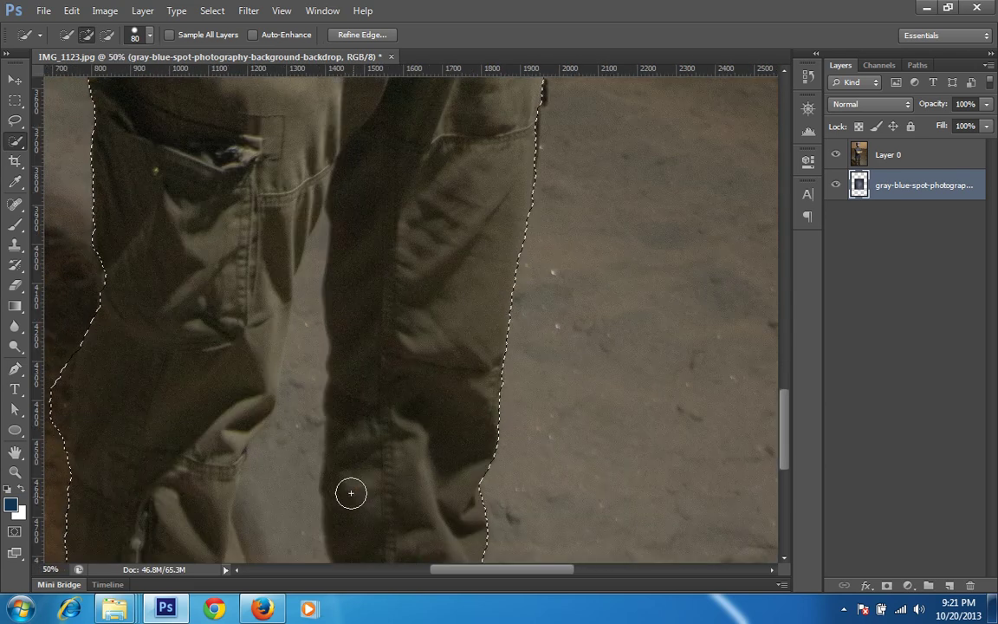
pyautogui.press('[')
pyautogui.press('[')
pyautogui.press('[')
pyautogui.press('[')
pyautogui.press('[')
pyautogui.press('[')
pyautogui.press('[')
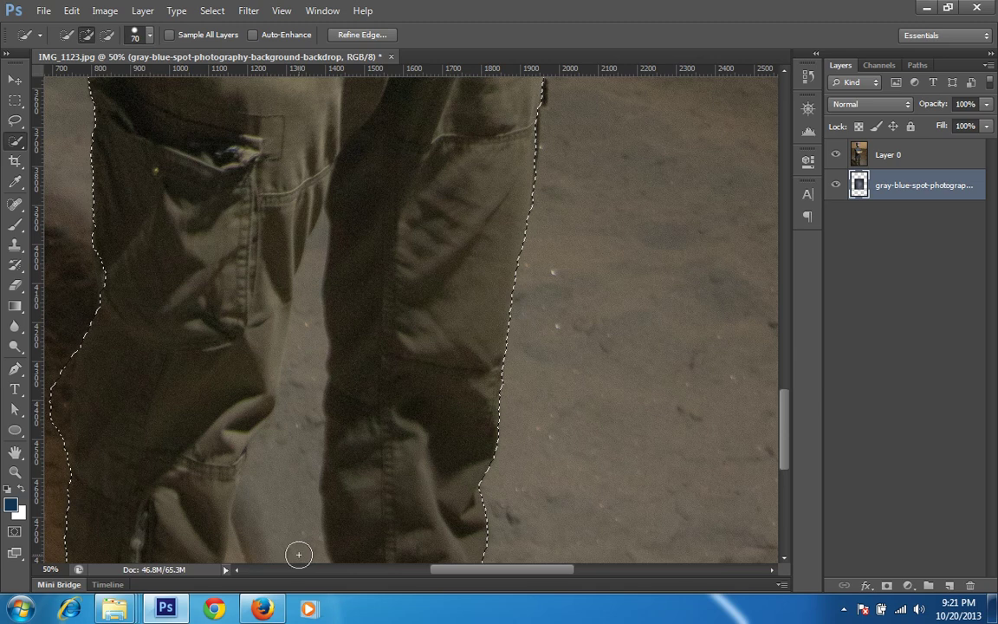
pyautogui.press('alt')
pyautogui.moveTo(291, 559)
pyautogui.mouseDown()
pyautogui.moveTo(289, 471)
pyautogui.moveTo(283, 495)
pyautogui.mouseUp()
pyautogui.hotkey('ctrl', 'z')
pyautogui.press('alt')
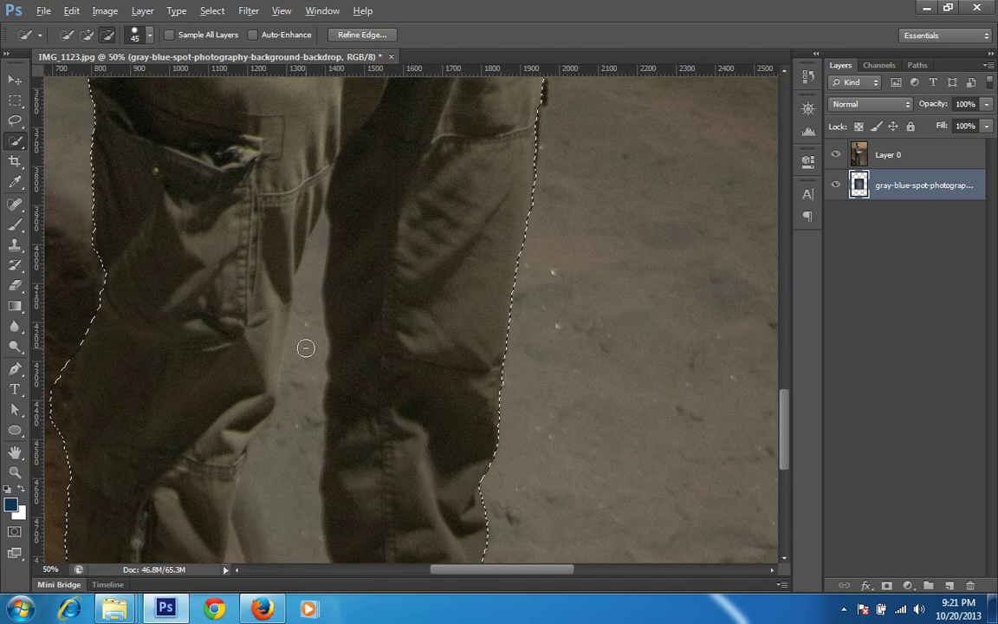
pyautogui.moveTo(306, 348); pyautogui.dragTo(303, 378)
pyautogui.keyDown('alt'); pyautogui.click(300, 382); pyautogui.keyUp('alt')
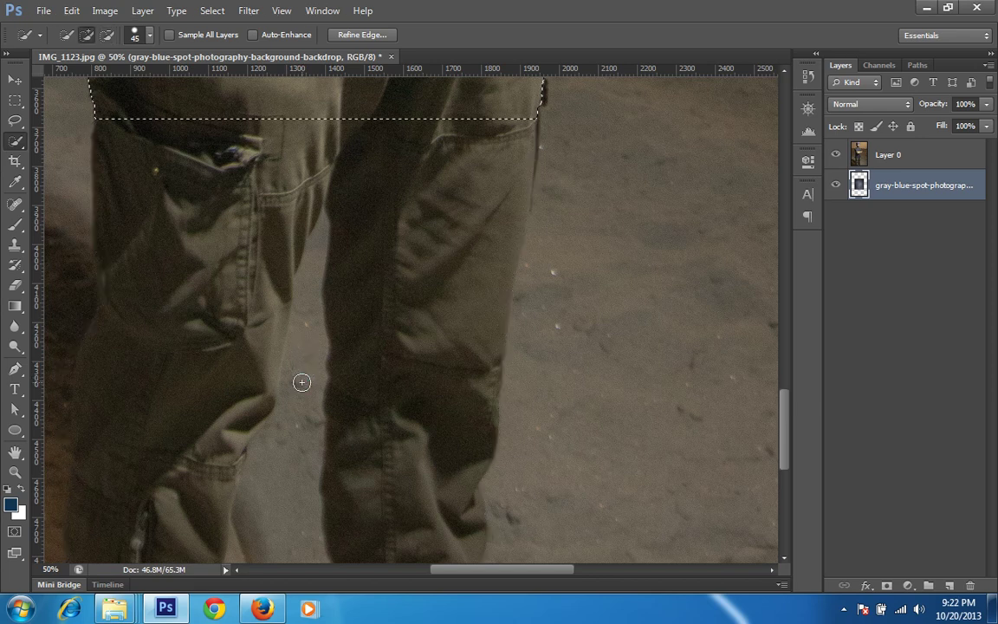
pyautogui.hotkey('ctrl', 'z')
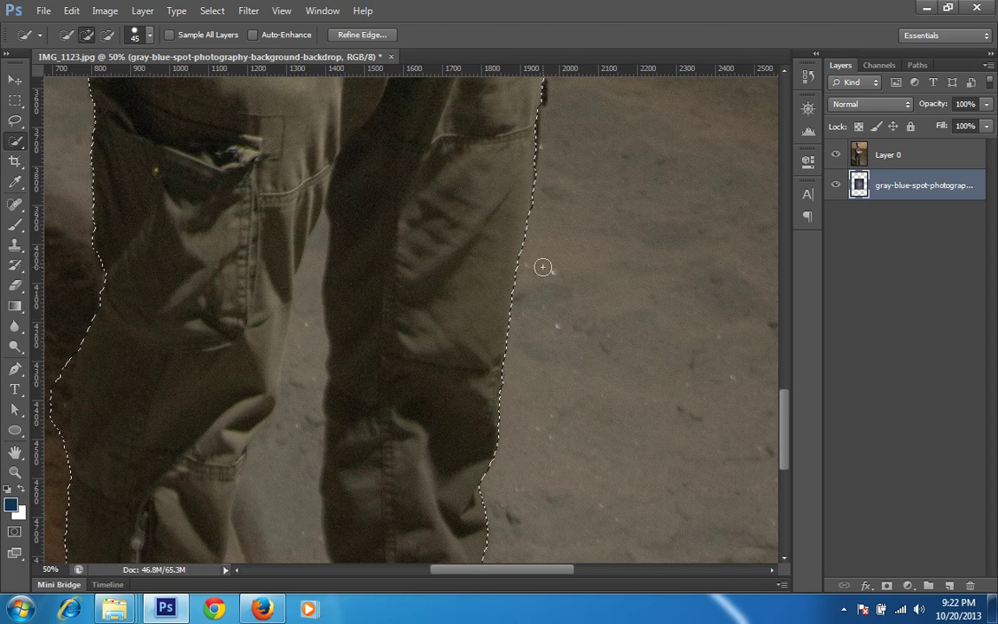
# On Layer 0, subtract the lower part of the ground gap between the trouser legs using a brush size of 100.
pyautogui.click(922, 164)
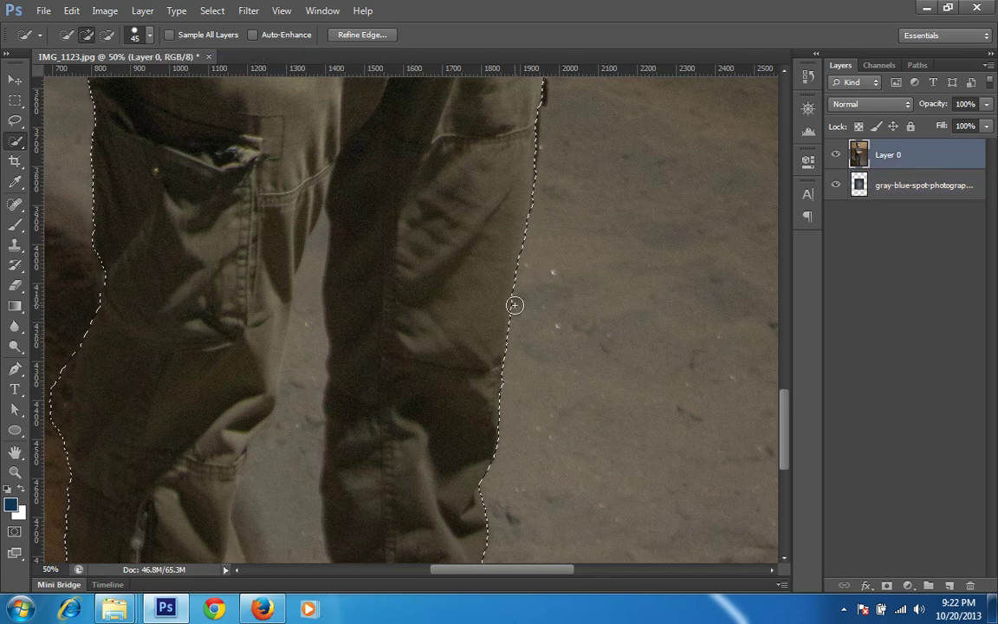
pyautogui.press(']')
pyautogui.press(']')
pyautogui.press(']')
pyautogui.press(']')
pyautogui.press(']')
pyautogui.press(']')
pyautogui.press('alt')
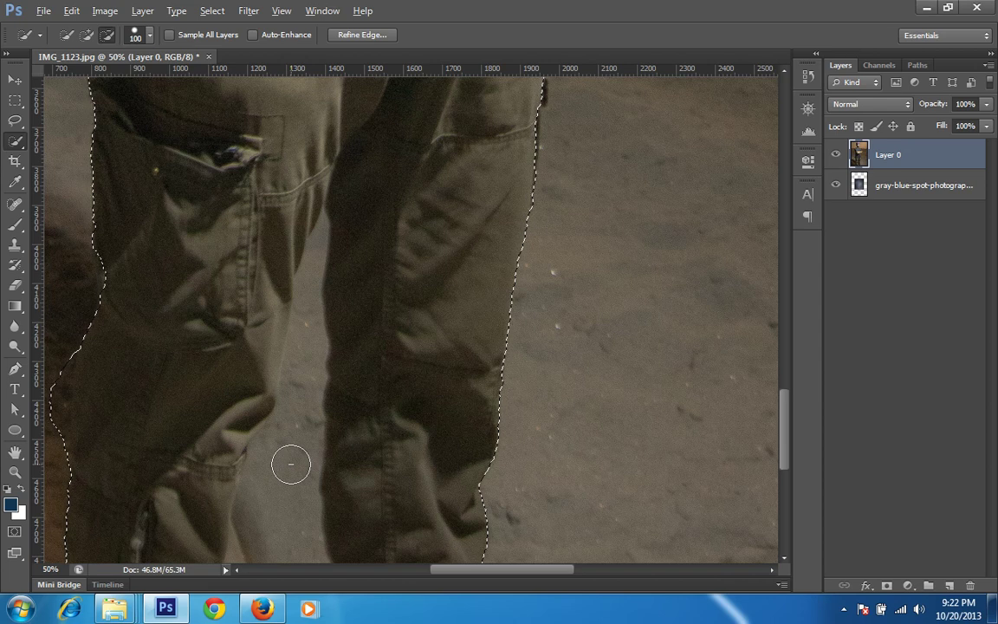
pyautogui.keyDown('alt'); pyautogui.click(289, 463); pyautogui.keyUp('alt')
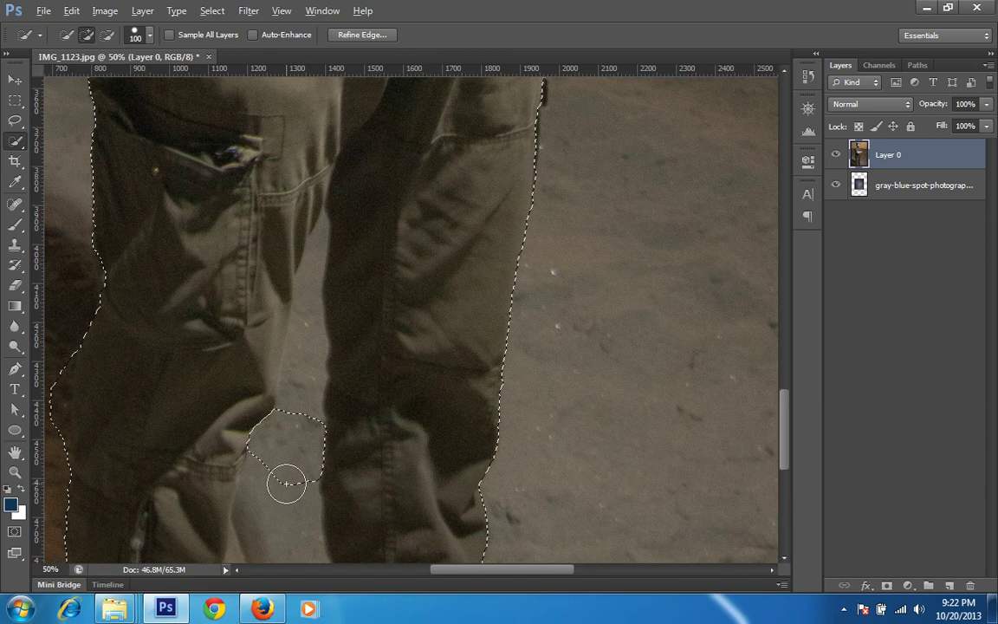
pyautogui.press('alt')
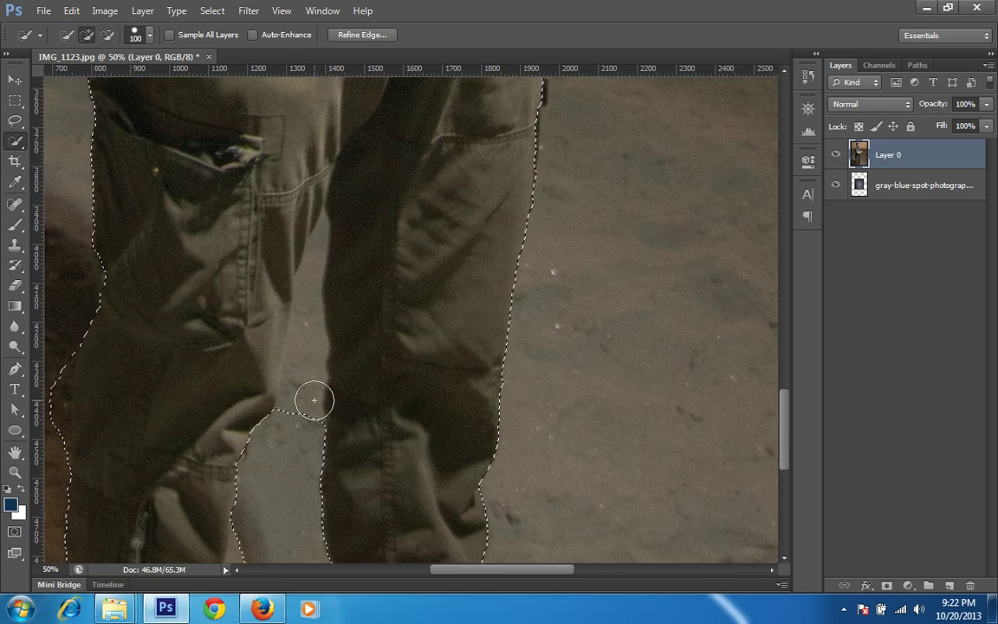
# Subtract the middle part of the gap between the legs up past the knee, reducing the brush size to 50 and 40.
pyautogui.press('[')
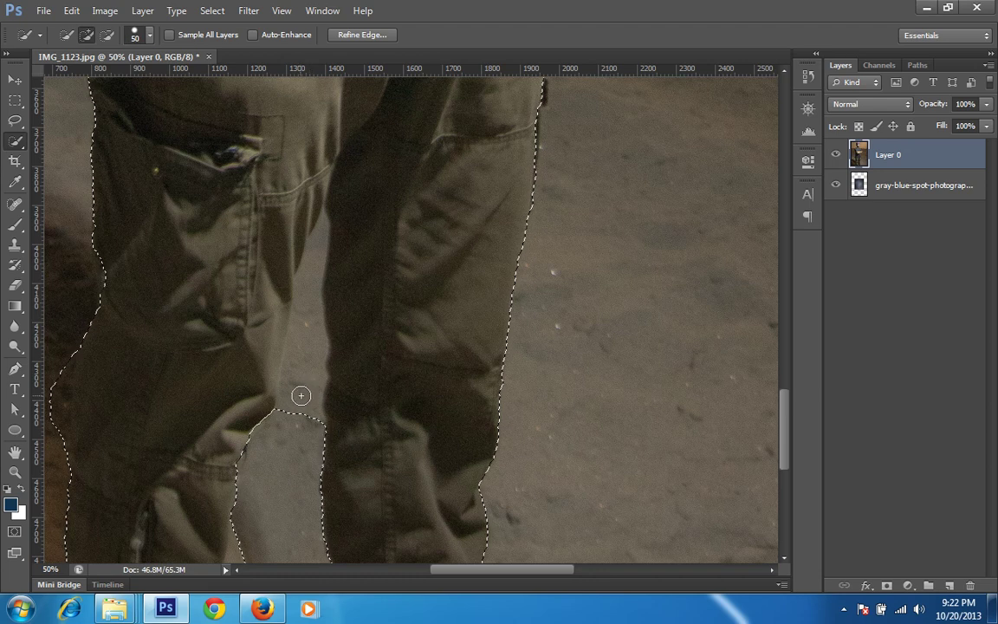
pyautogui.press('alt')
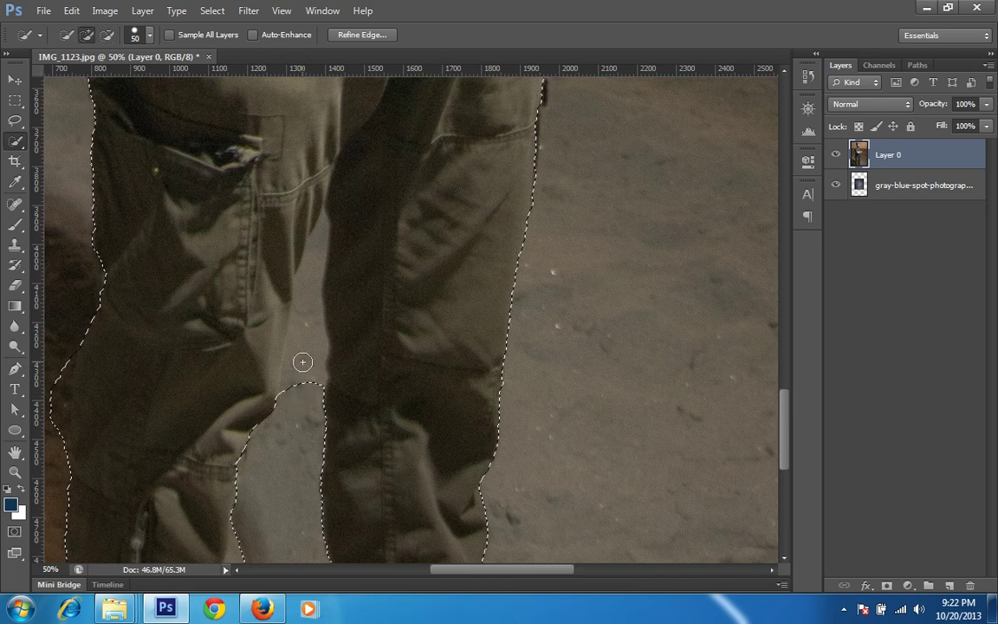
pyautogui.hotkey('ctrl', '+')
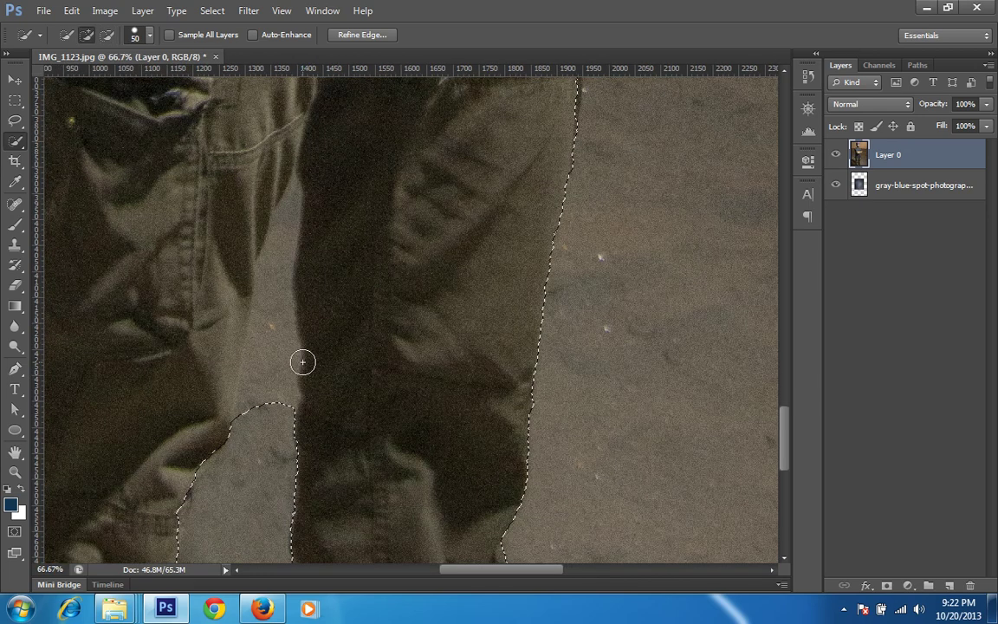
pyautogui.press('[')
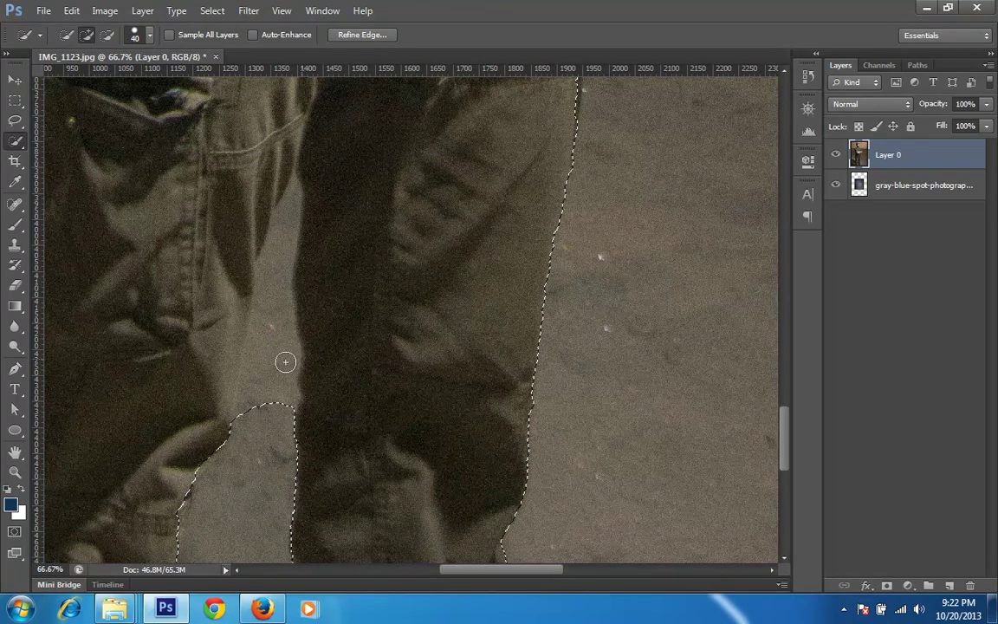
pyautogui.press('alt')
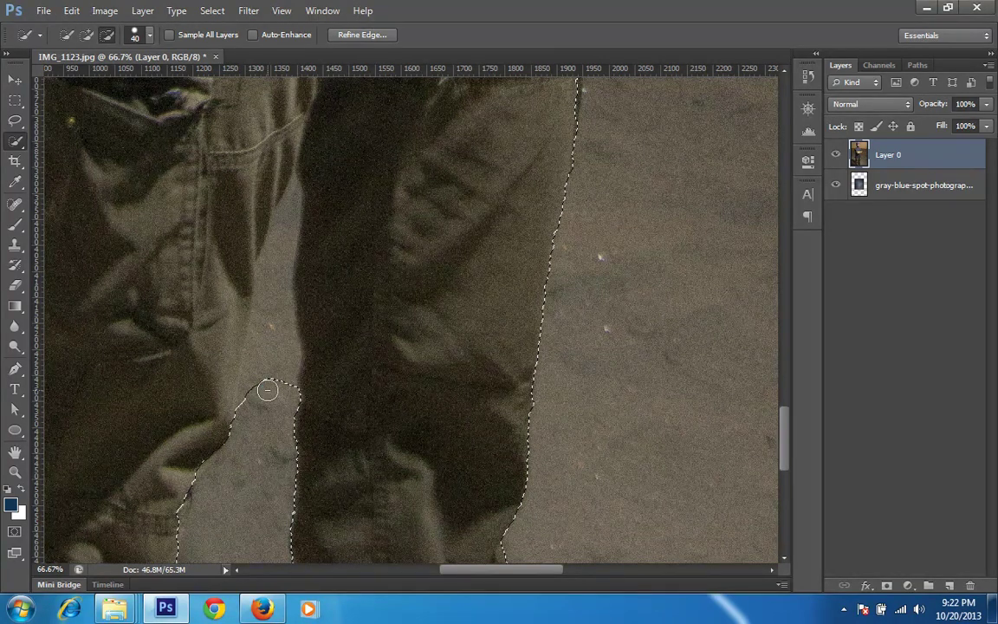
pyautogui.click(265, 356)
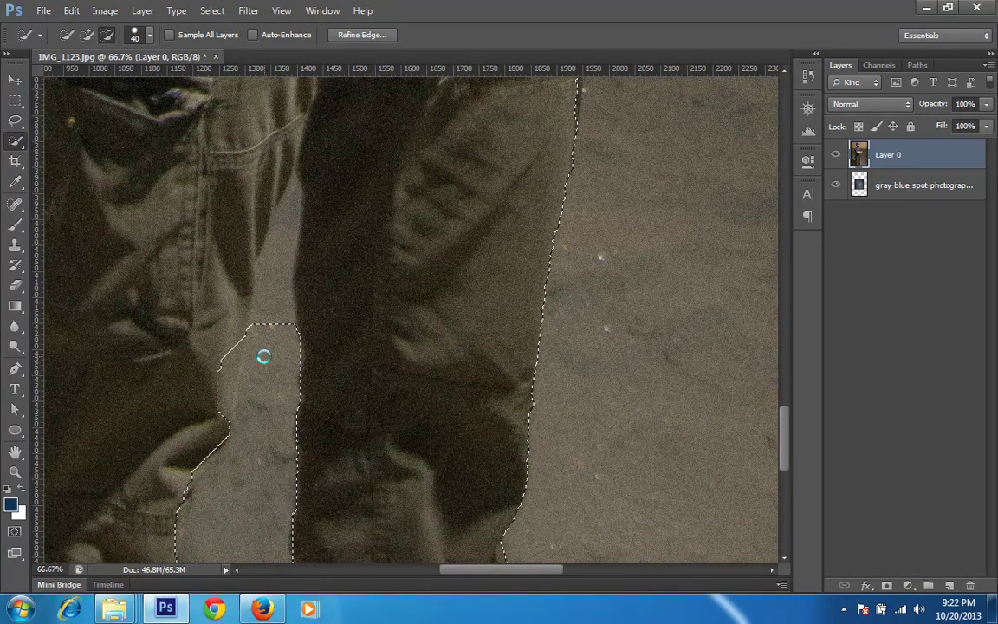
pyautogui.click(233, 339)
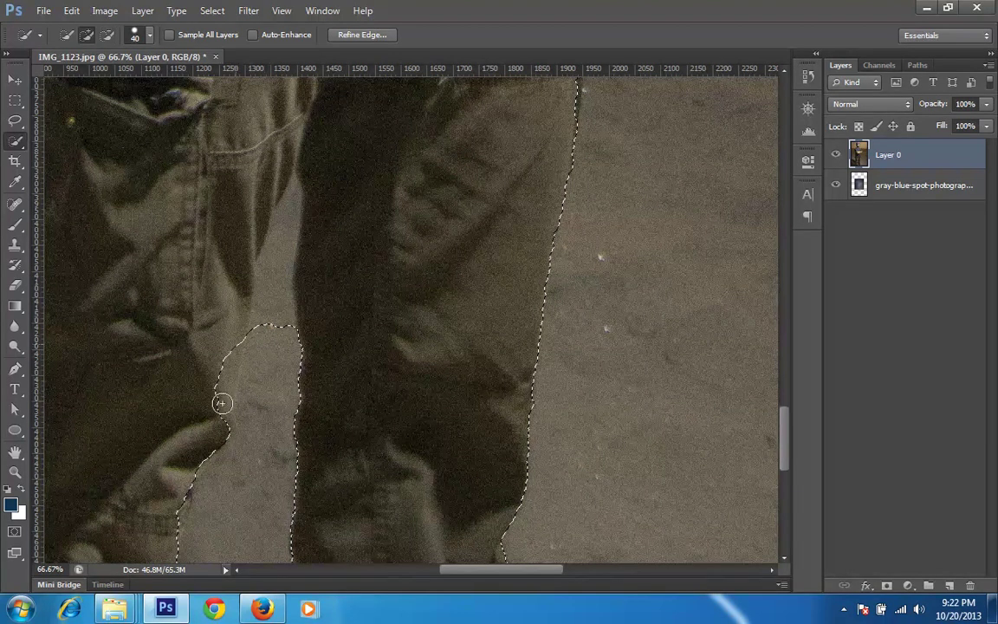
# Subtract the narrow upper tip of the leg gap with a brush size of 25, and add back the trouser edge at the knee.
pyautogui.press('[')
pyautogui.press('[')
pyautogui.press('alt')
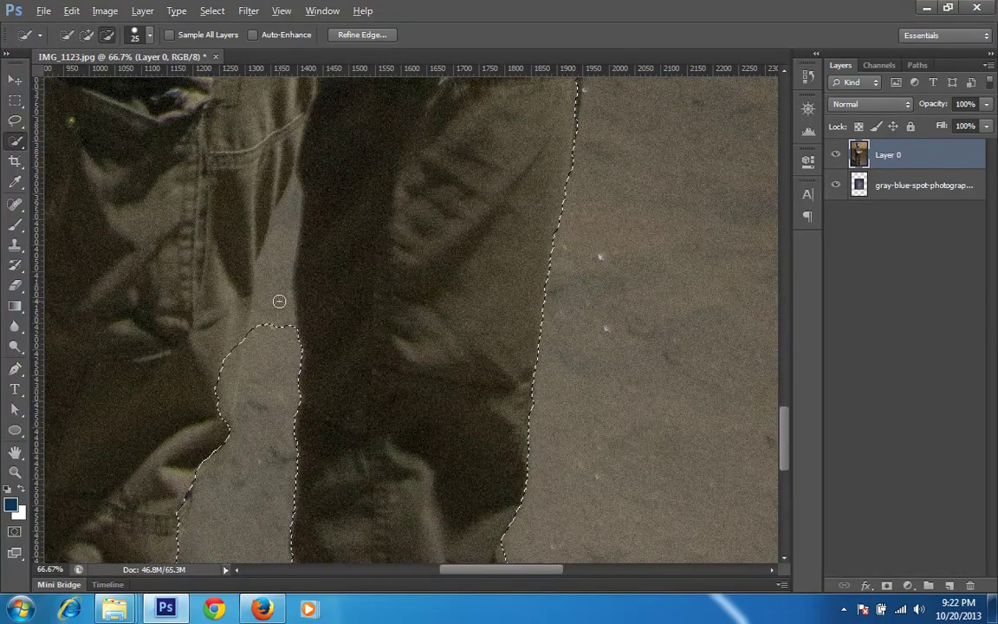
pyautogui.moveTo(276, 297)
pyautogui.mouseDown()
pyautogui.moveTo(267, 289)
pyautogui.moveTo(283, 251)
pyautogui.mouseUp()
pyautogui.click(282, 251)
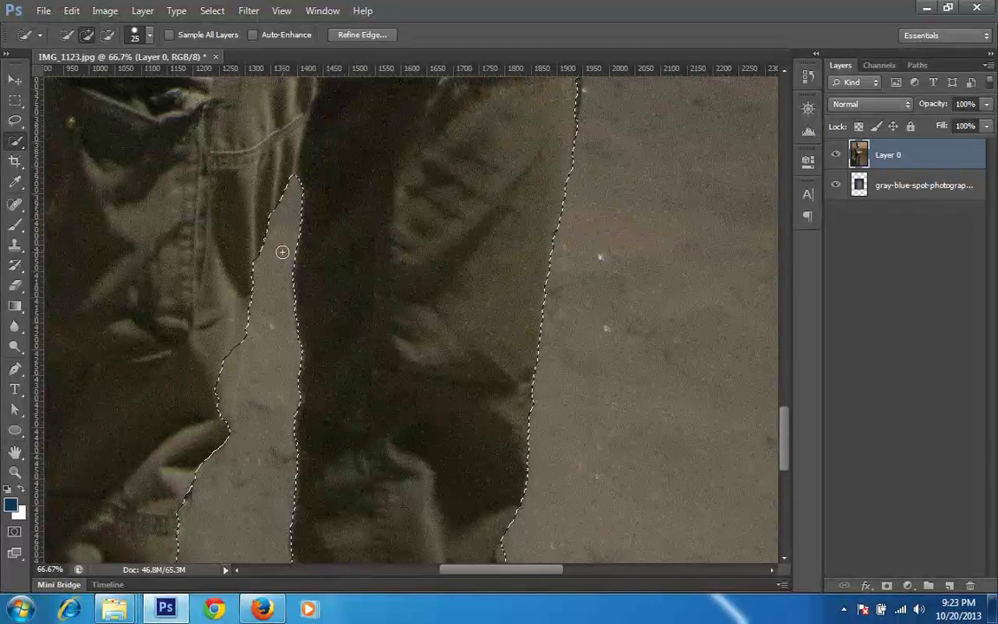
pyautogui.moveTo(222, 349); pyautogui.dragTo(224, 371)
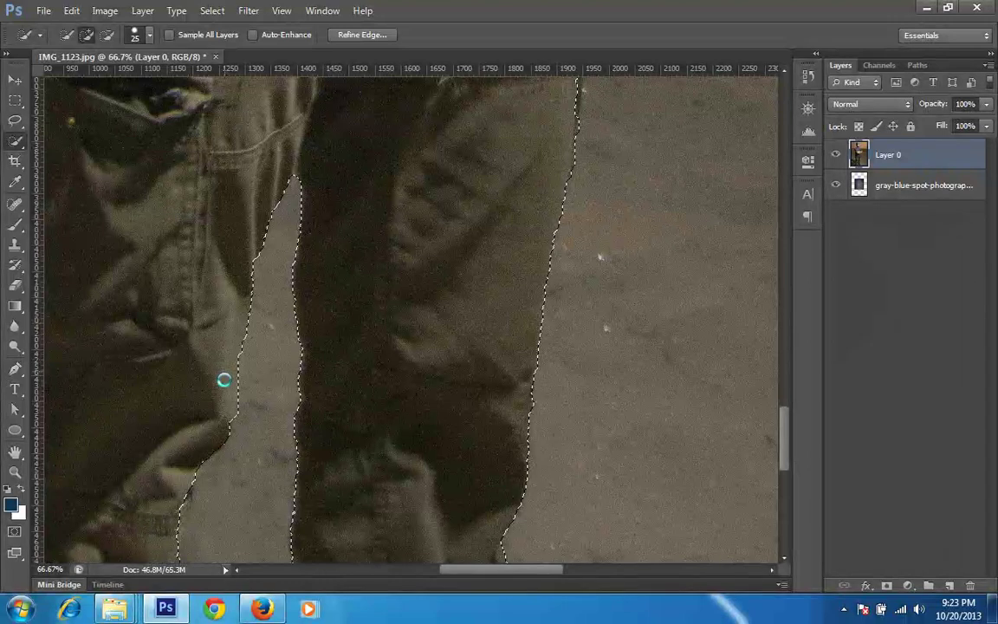
# Inspect the selection outline up close around the torso, crossed arms, face and turban.
pyautogui.hotkey('ctrl', '0')
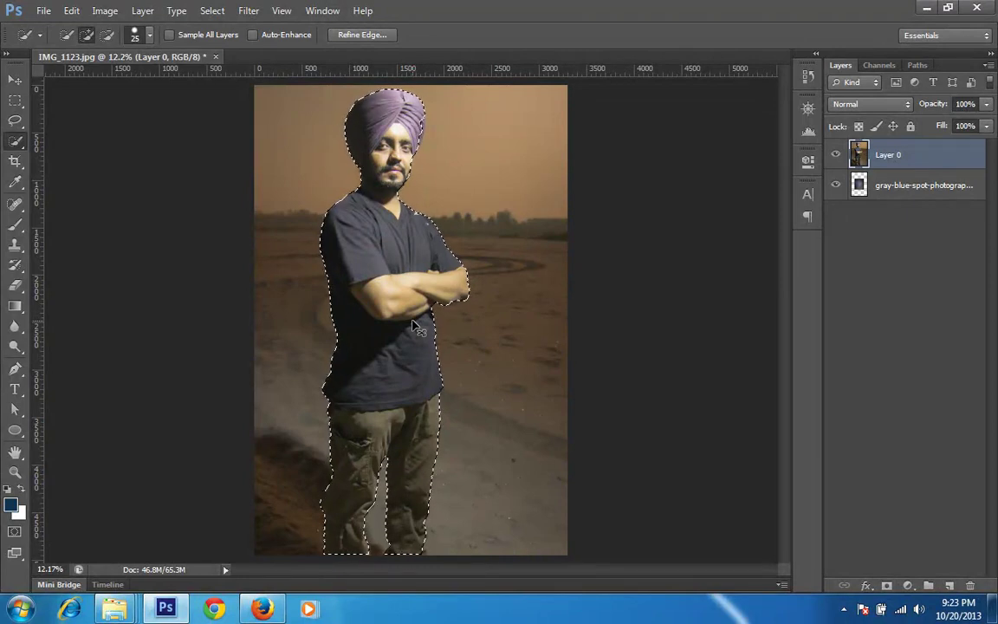
pyautogui.scroll(2, 414, 326)
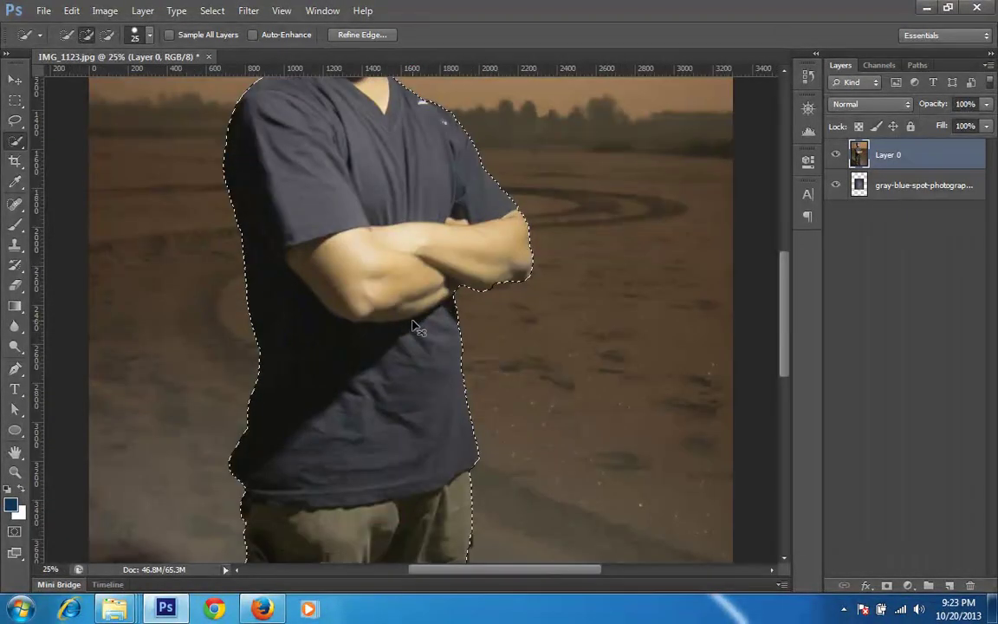
pyautogui.scroll(2, 414, 326)
pyautogui.scroll(1, 414, 325)
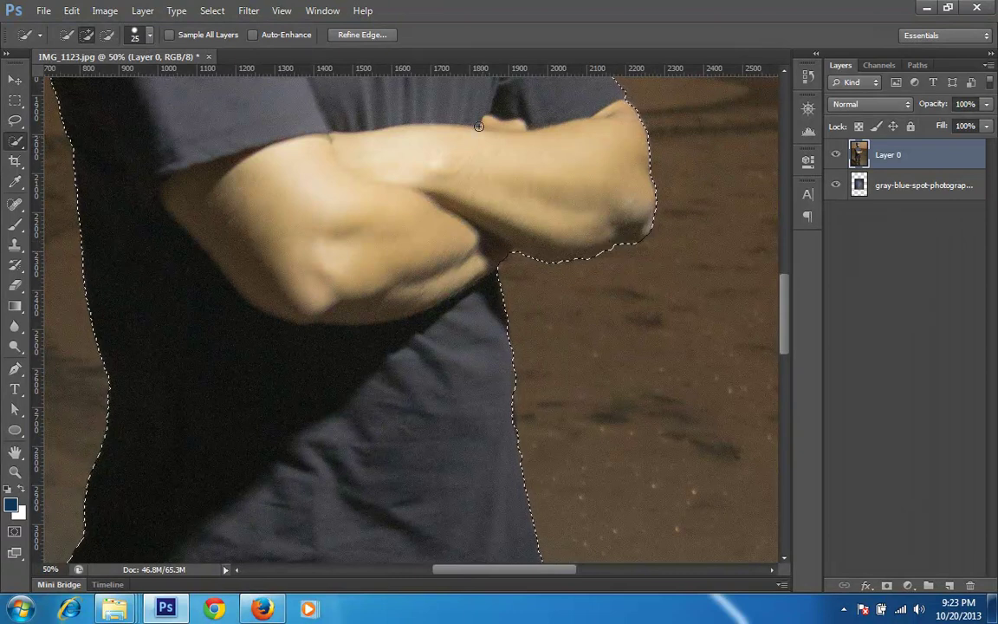
pyautogui.moveTo(475, 115); pyautogui.dragTo(510, 439)
pyautogui.moveTo(475, 159); pyautogui.dragTo(523, 439)
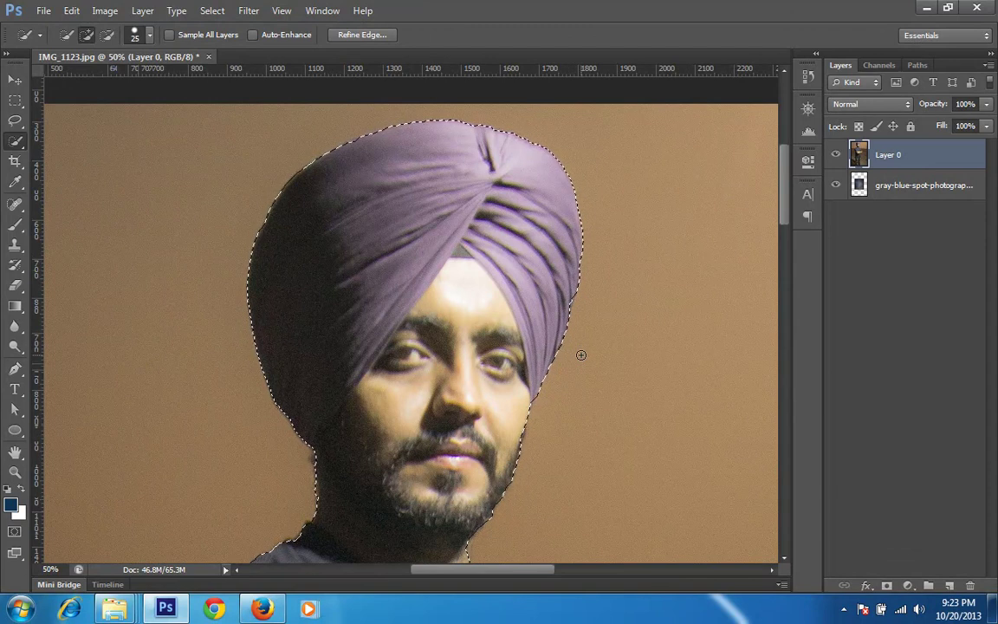
pyautogui.hotkey('ctrl', '0')
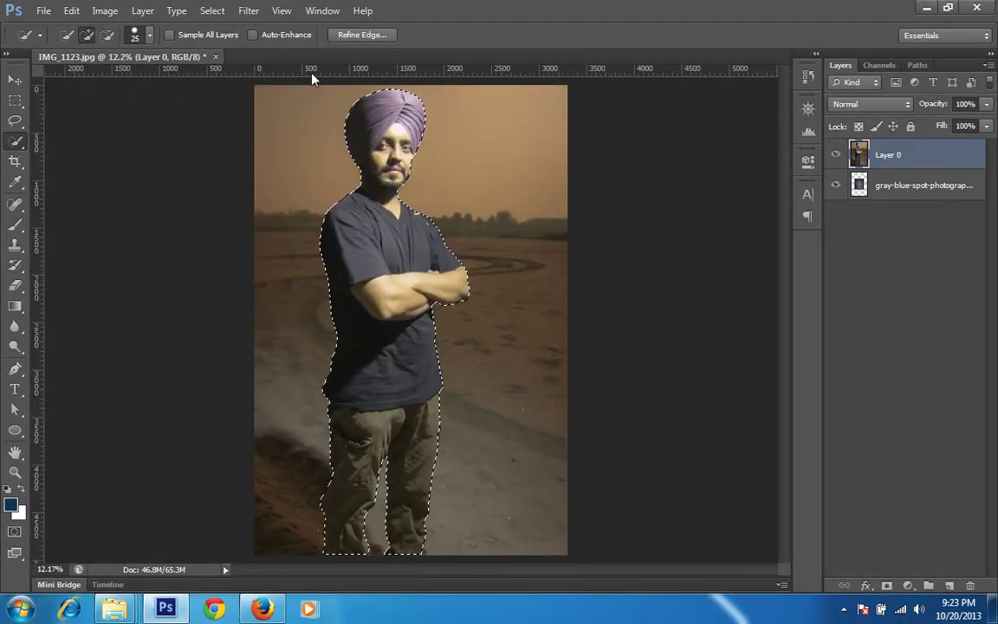
# Save the selection as a new channel named "portrait".
pyautogui.click(213, 12)
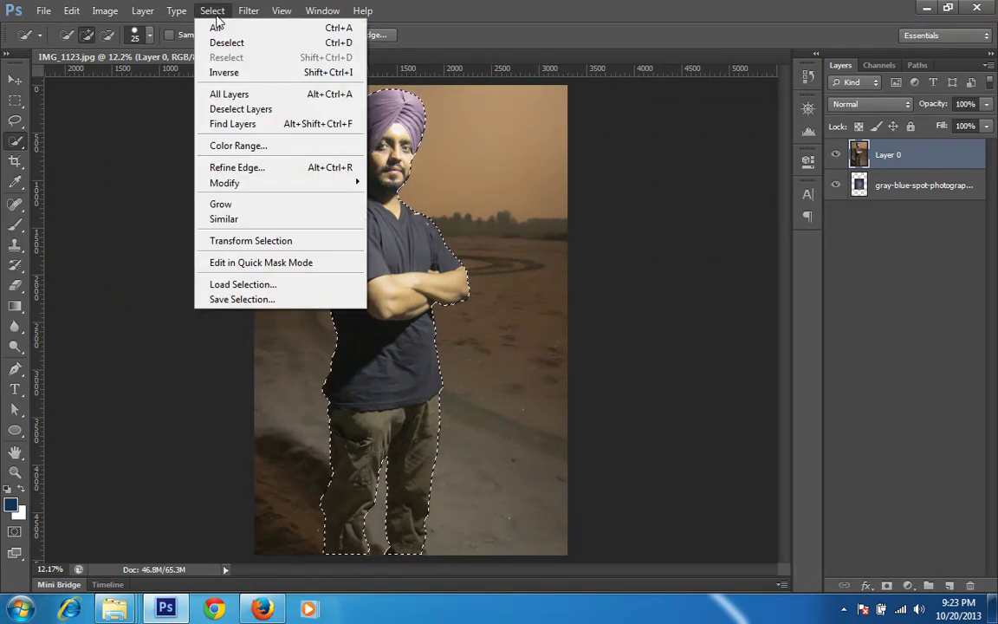
pyautogui.click(269, 300)
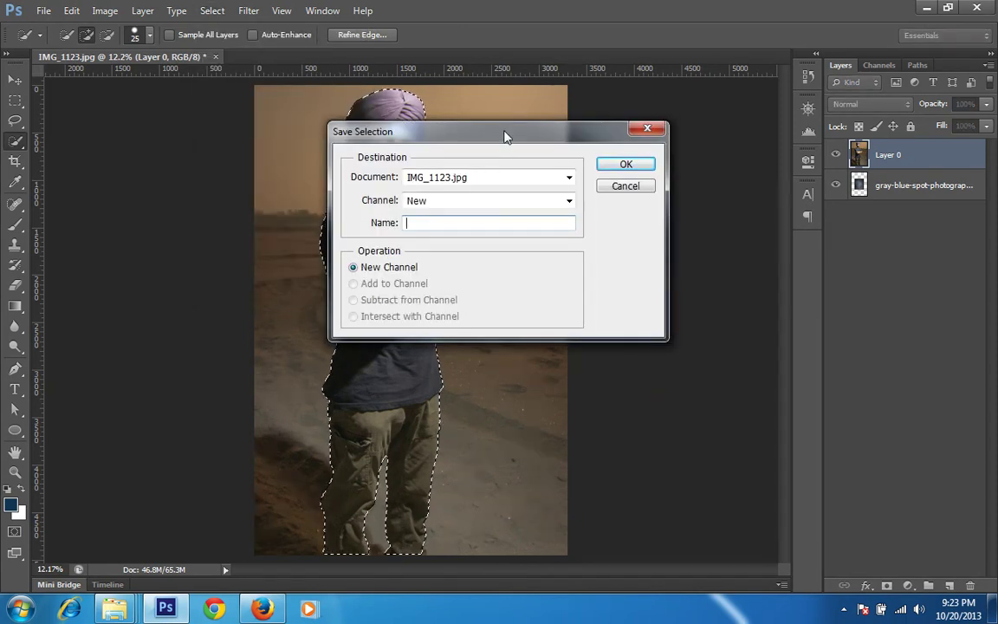
pyautogui.moveTo(535, 137); pyautogui.dragTo(763, 168)
pyautogui.write('portrait')
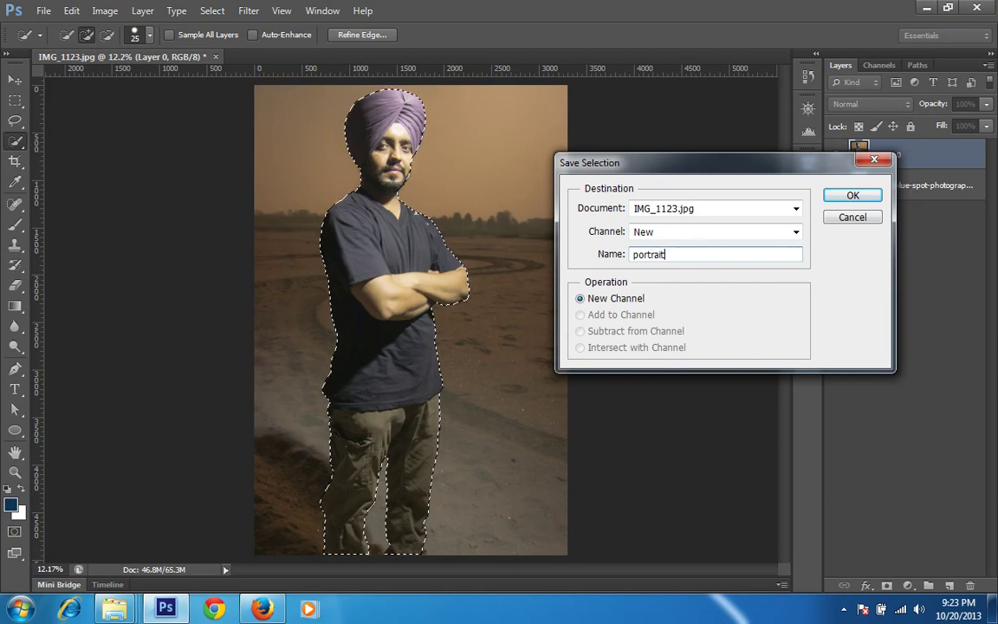
pyautogui.click(858, 194)
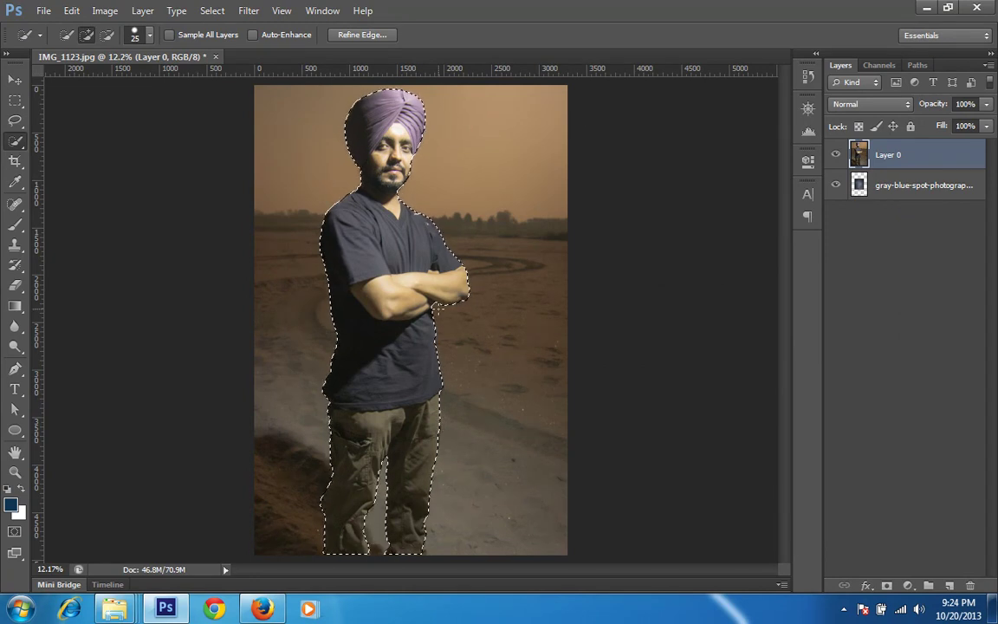
# Open Refine Edge for the selection, enable Smart Radius and set the radius to 4.9 px.
pyautogui.click(211, 12)
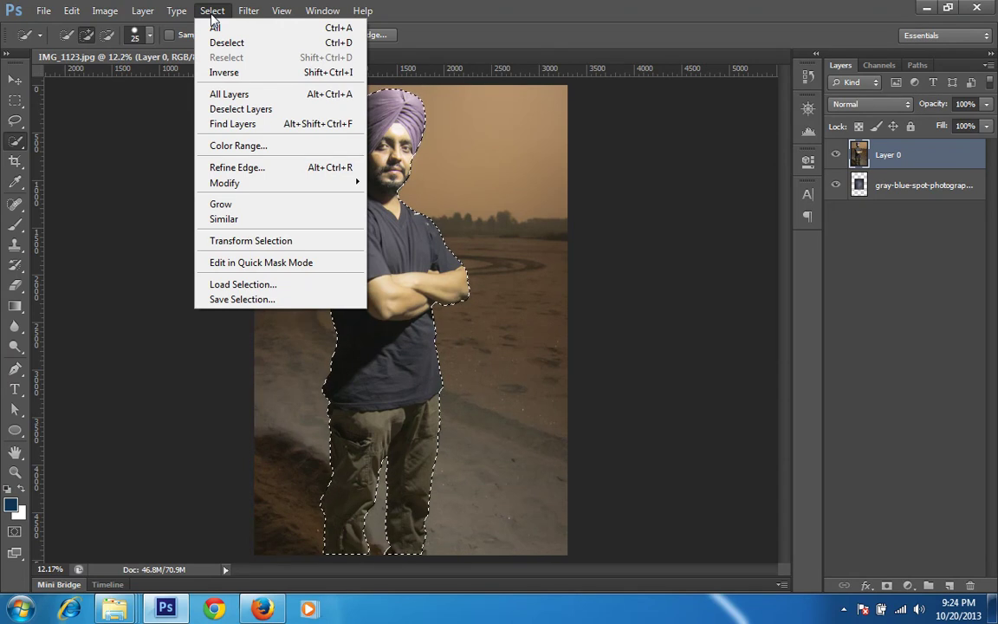
pyautogui.moveTo(273, 181)
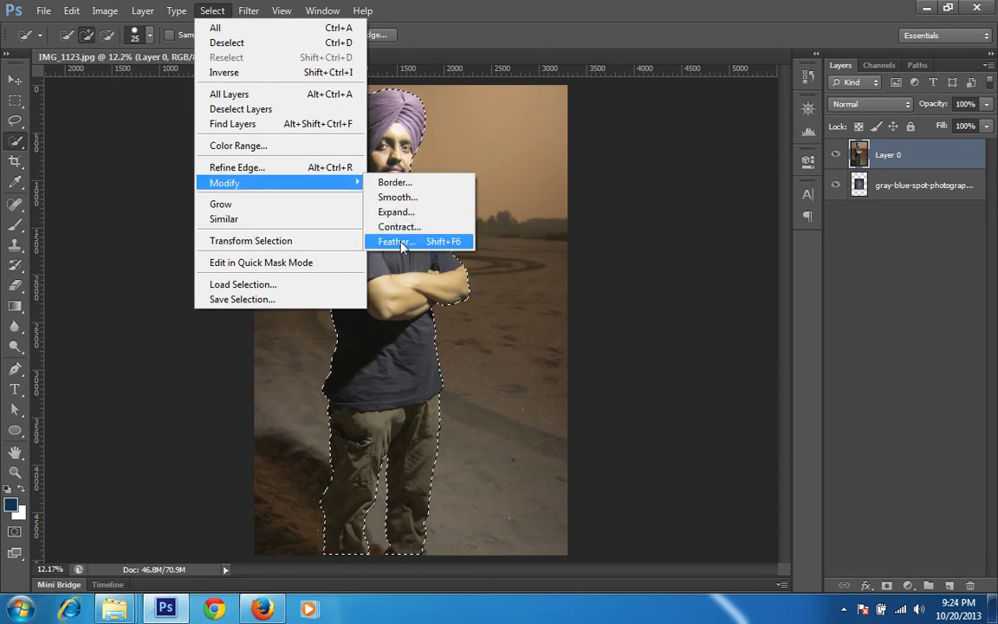
pyautogui.click(532, 7)
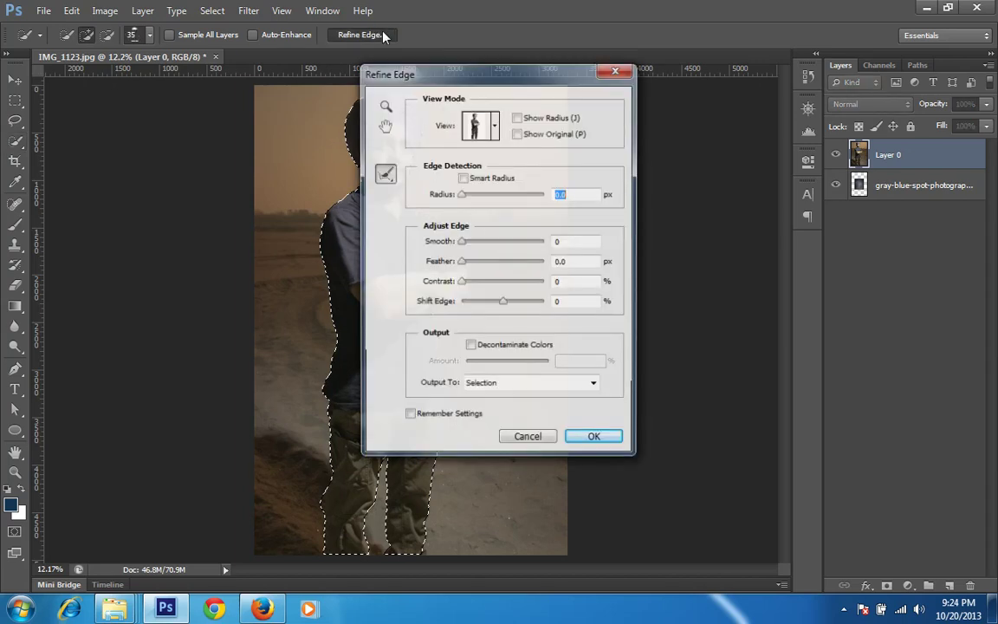
pyautogui.moveTo(517, 81); pyautogui.dragTo(780, 82)
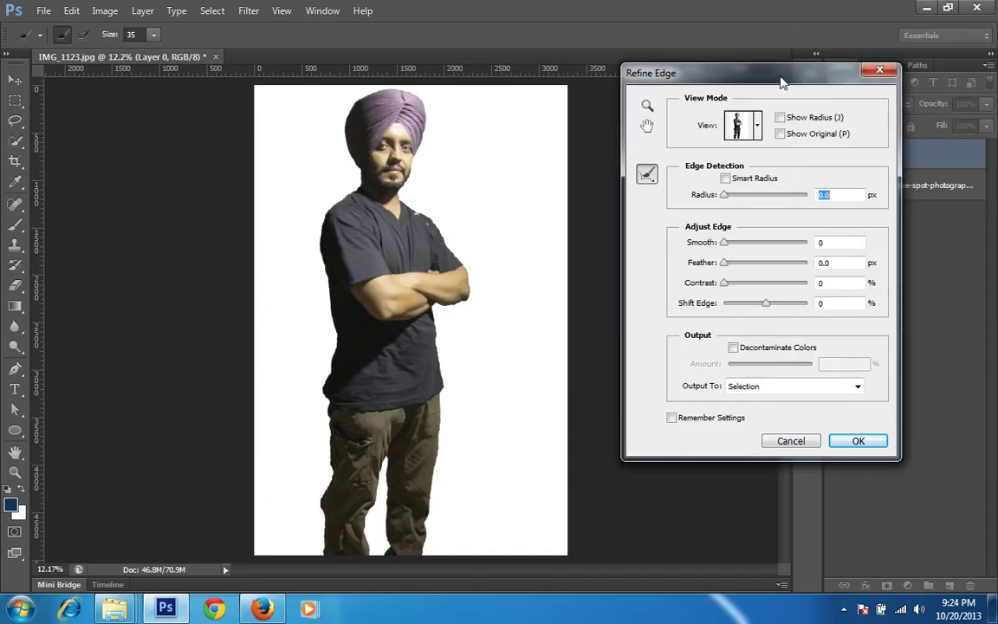
pyautogui.click(727, 181)
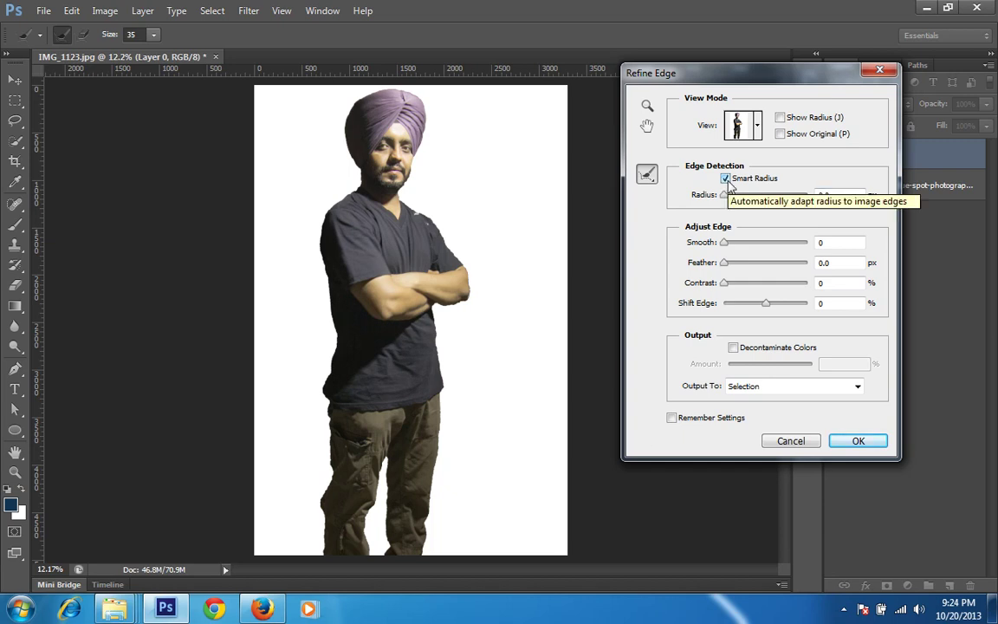
pyautogui.moveTo(726, 198); pyautogui.dragTo(742, 199)
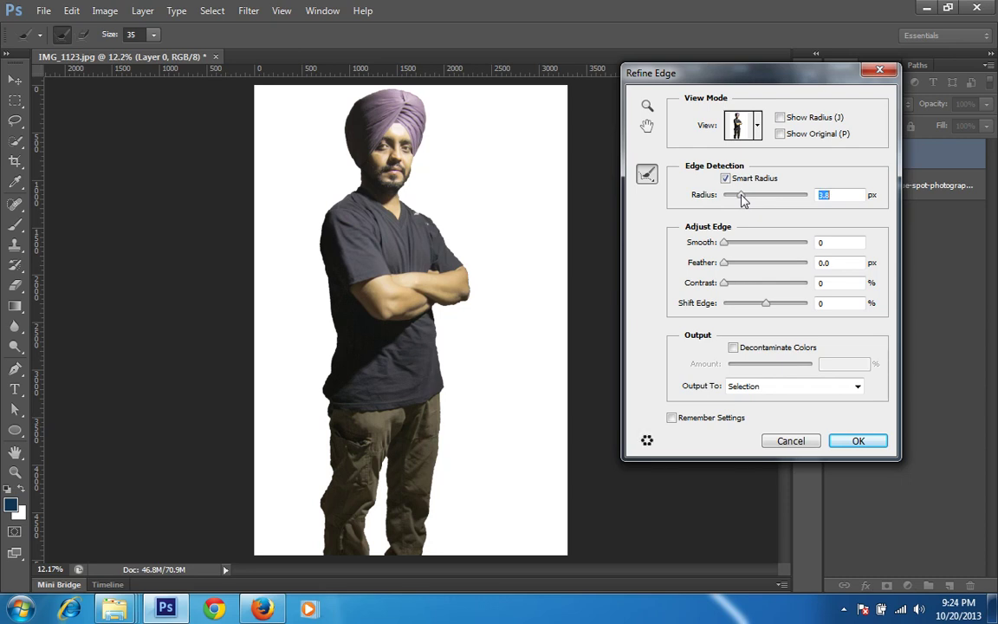
pyautogui.moveTo(743, 199); pyautogui.dragTo(747, 201)
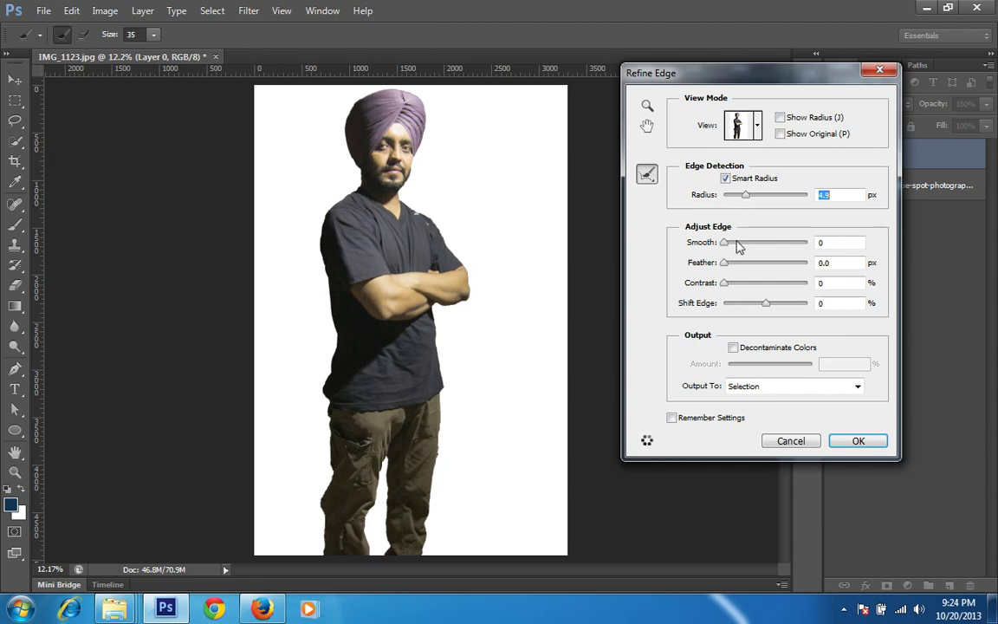
# Set the selection edge's Smooth to 9 and Feather to 1.9 px, and apply the refinement.
pyautogui.click(732, 247)
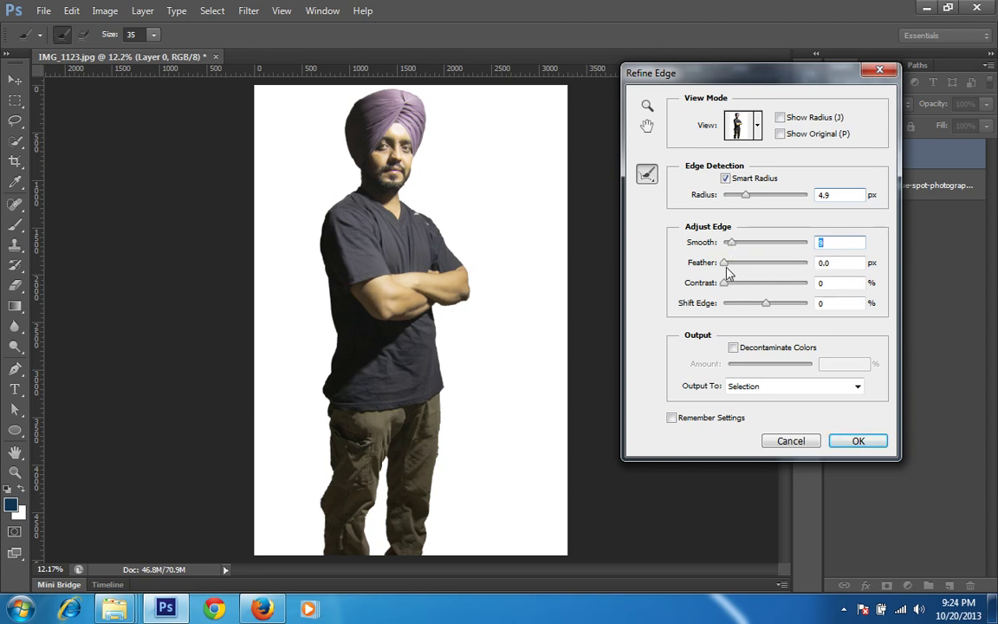
pyautogui.moveTo(725, 265); pyautogui.dragTo(735, 270)
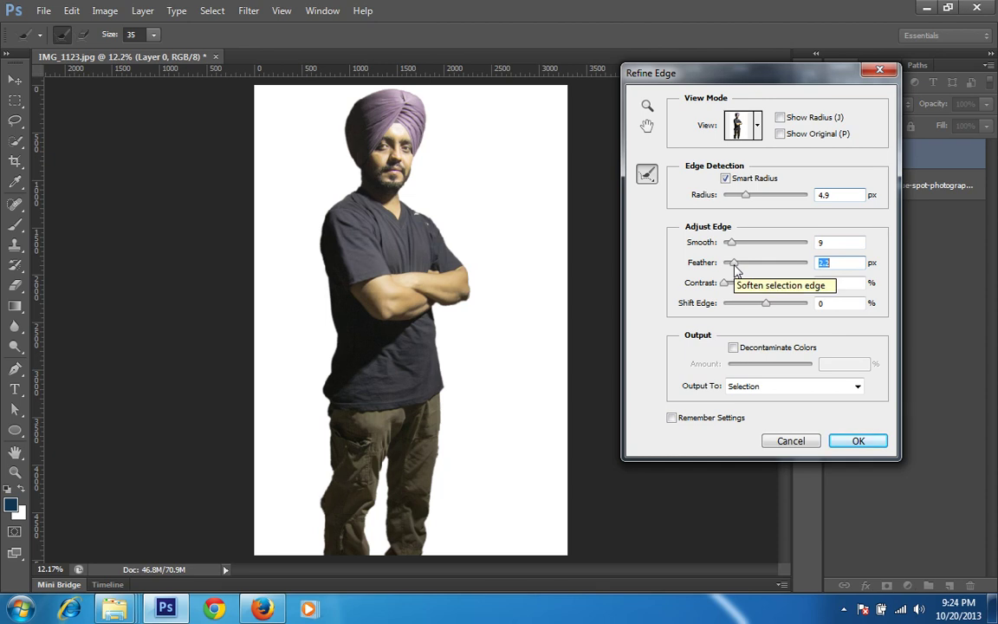
pyautogui.press('Down')
pyautogui.press('Down')
pyautogui.press('Down')
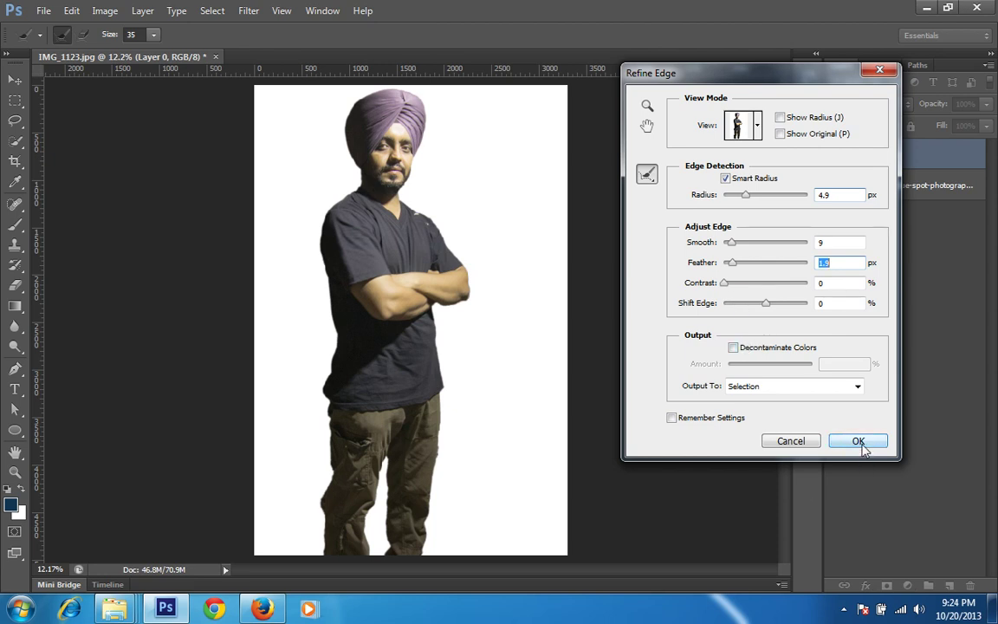
pyautogui.click(858, 441)
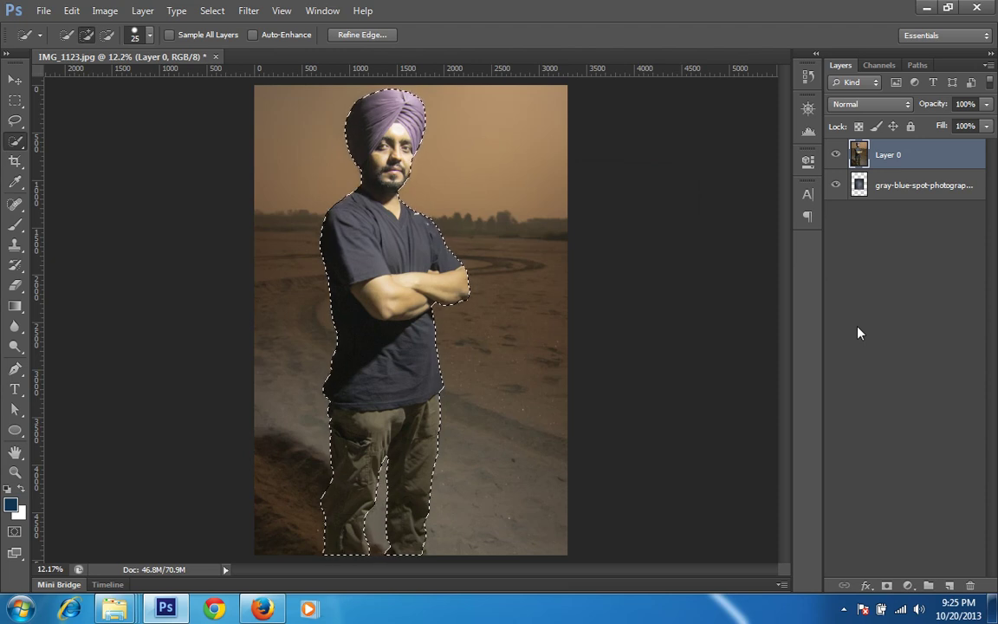
# Copy the selected man to a new layer and hide the original desert photo layer.
pyautogui.hotkey('ctrl', 'j')
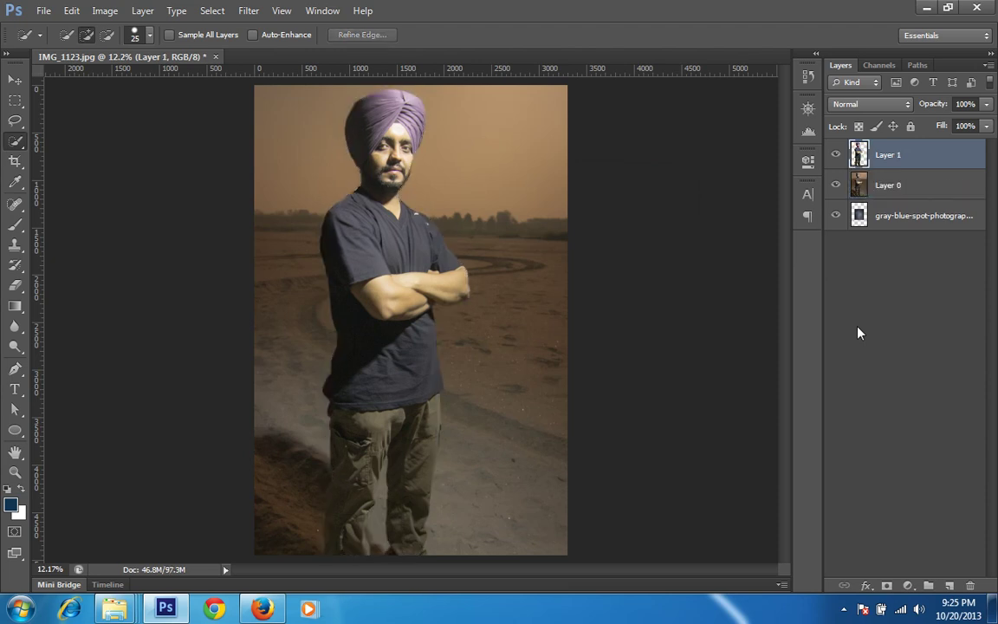
pyautogui.click(836, 185)
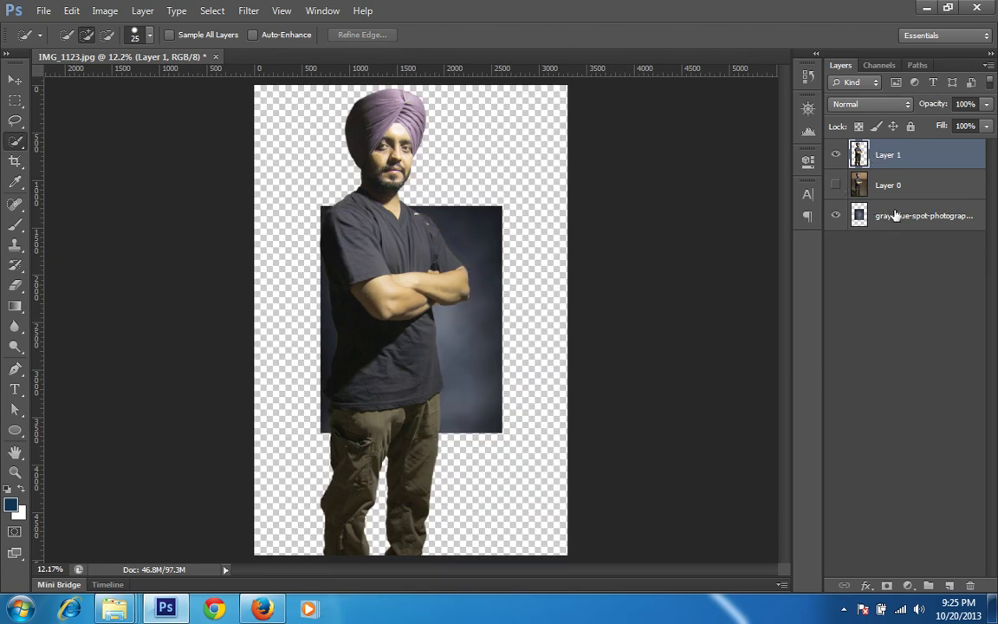
# Duplicate the gray-blue backdrop layer and hide the original backdrop layer beneath it.
pyautogui.click(883, 220)
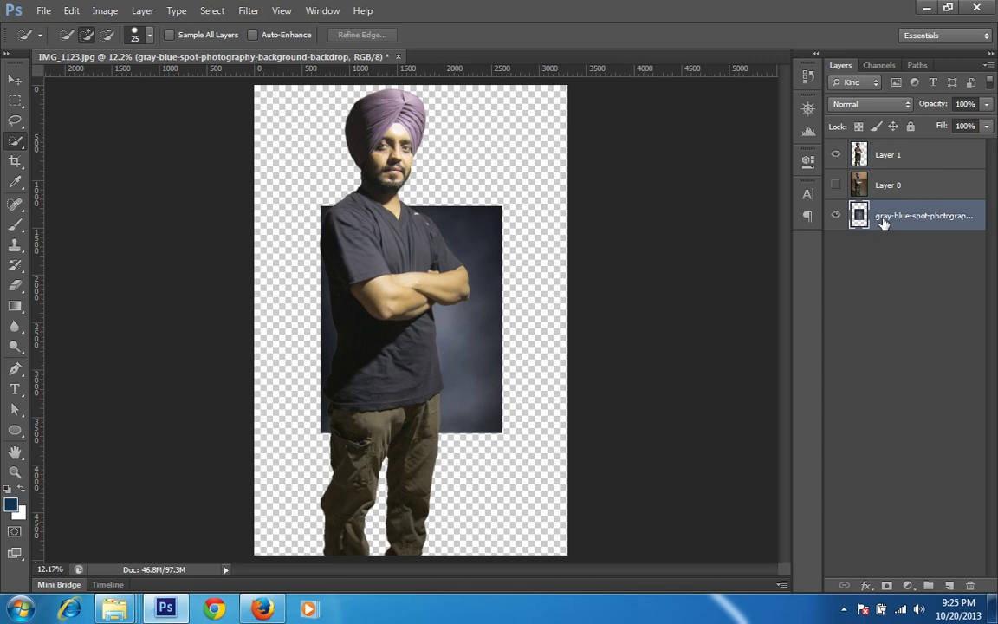
pyautogui.hotkey('ctrl', 'j')
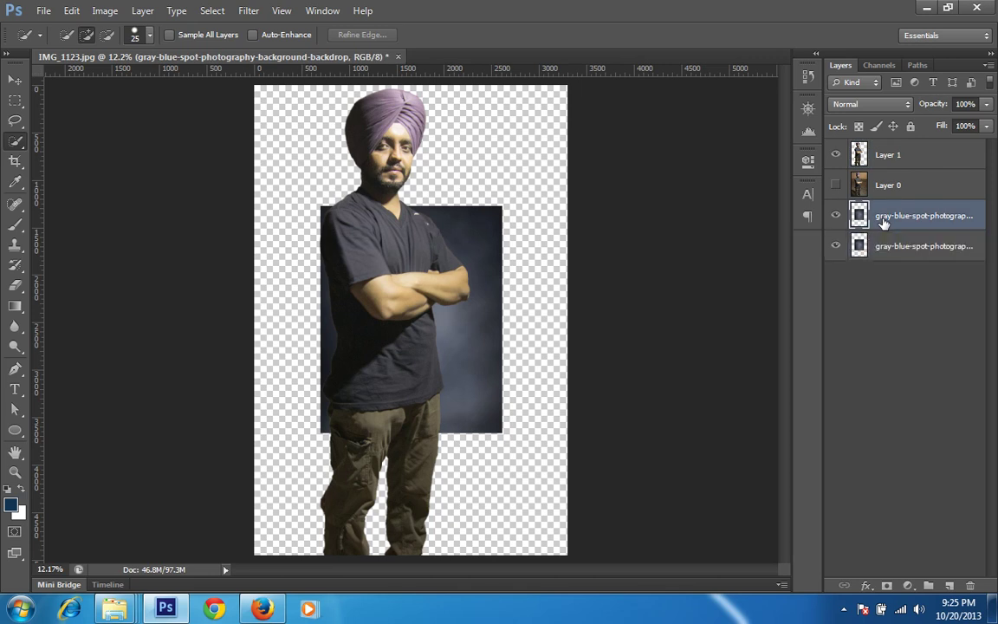
pyautogui.click(835, 246)
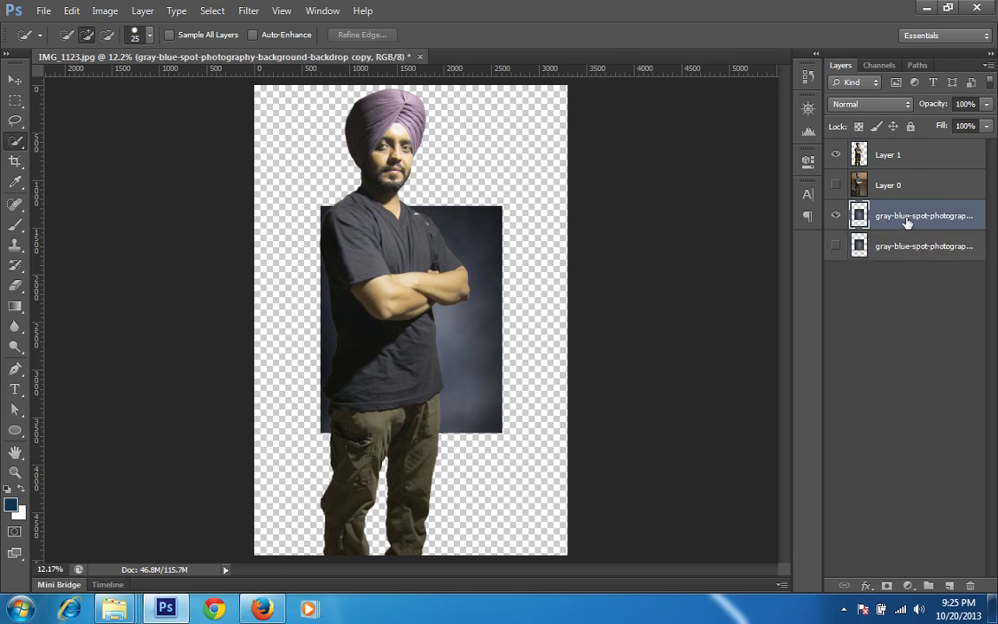
# Stretch the backdrop copy to fill the whole canvas, about 172% wide and 206% high.
pyautogui.hotkey('ctrl', 't')
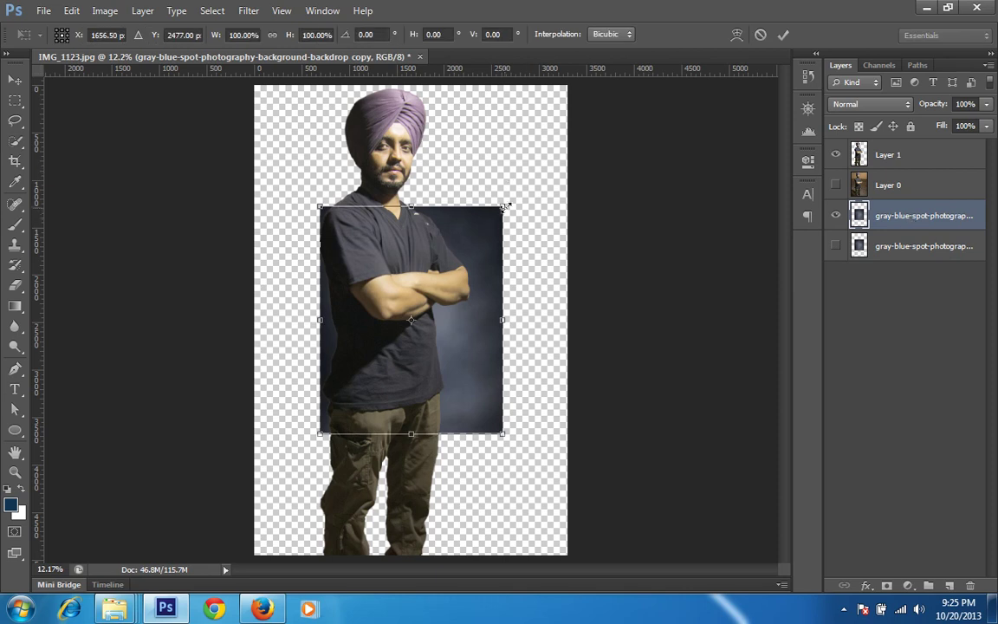
pyautogui.moveTo(410, 205); pyautogui.dragTo(409, 84)
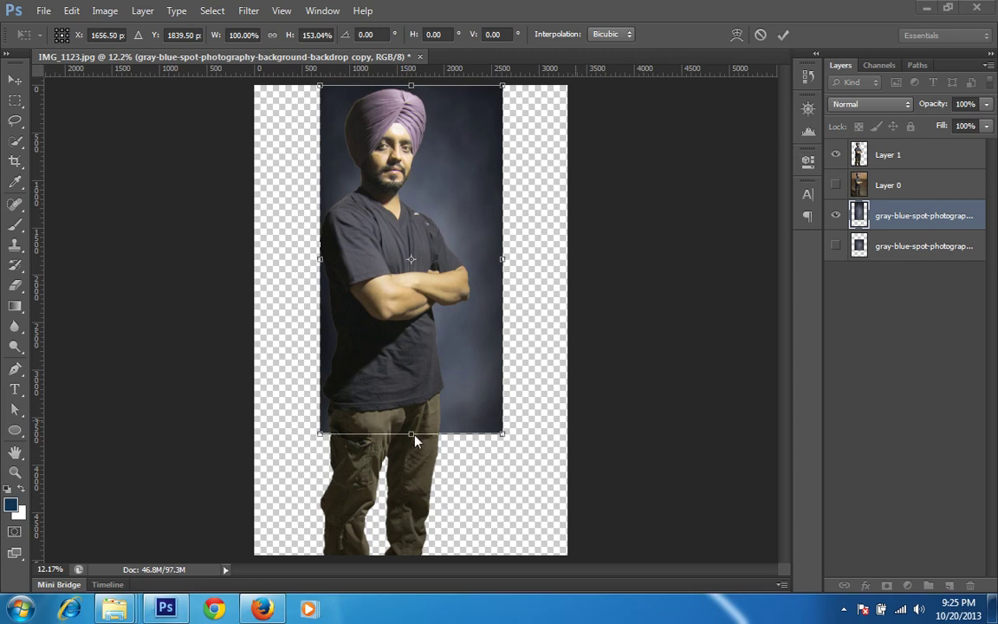
pyautogui.moveTo(412, 433); pyautogui.dragTo(405, 560)
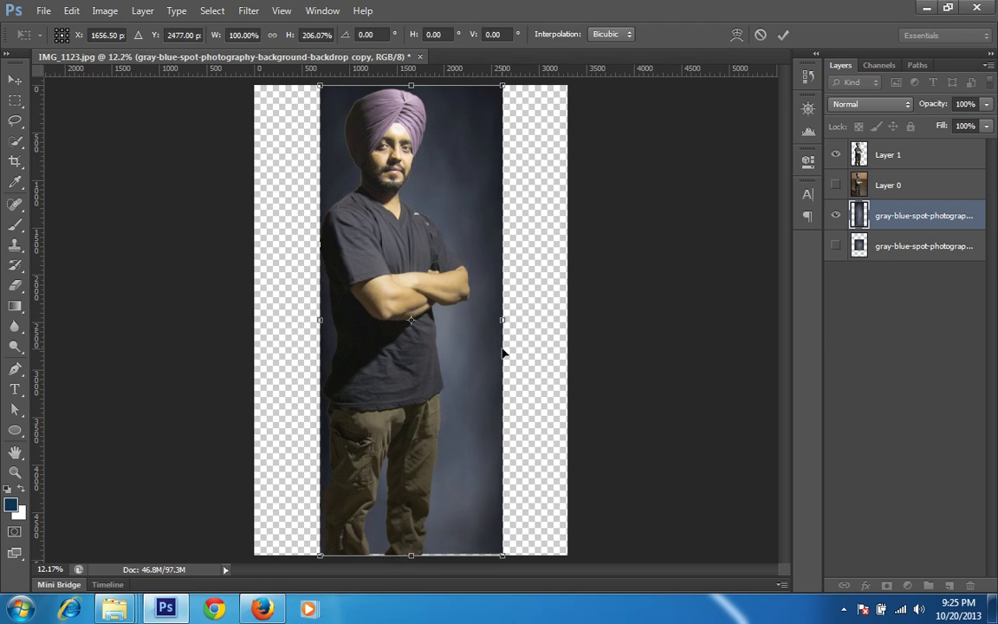
pyautogui.moveTo(503, 320); pyautogui.dragTo(567, 319)
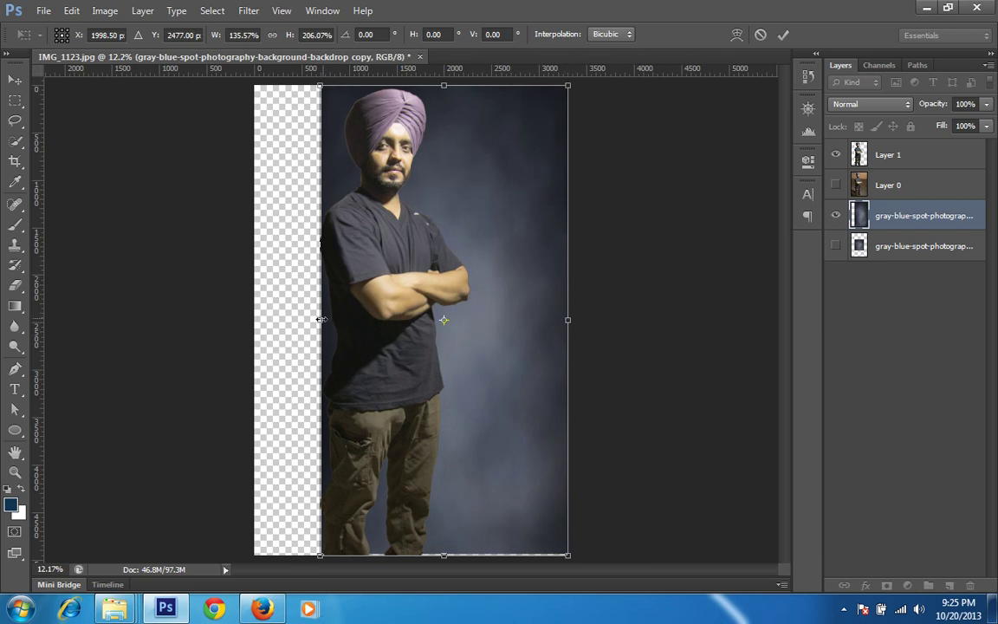
pyautogui.moveTo(319, 320); pyautogui.dragTo(254, 319)
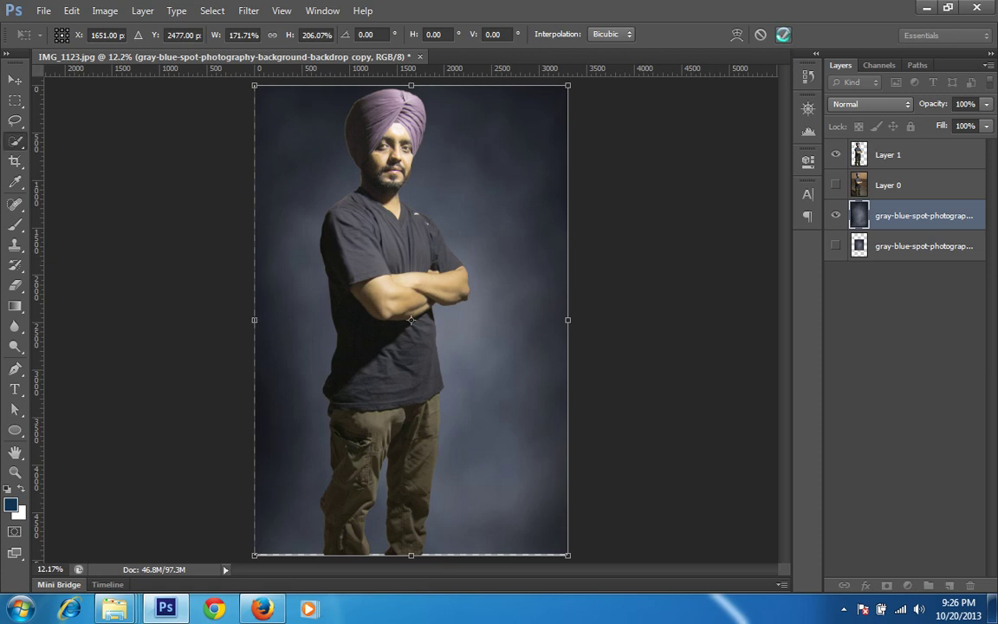
pyautogui.click(782, 34)
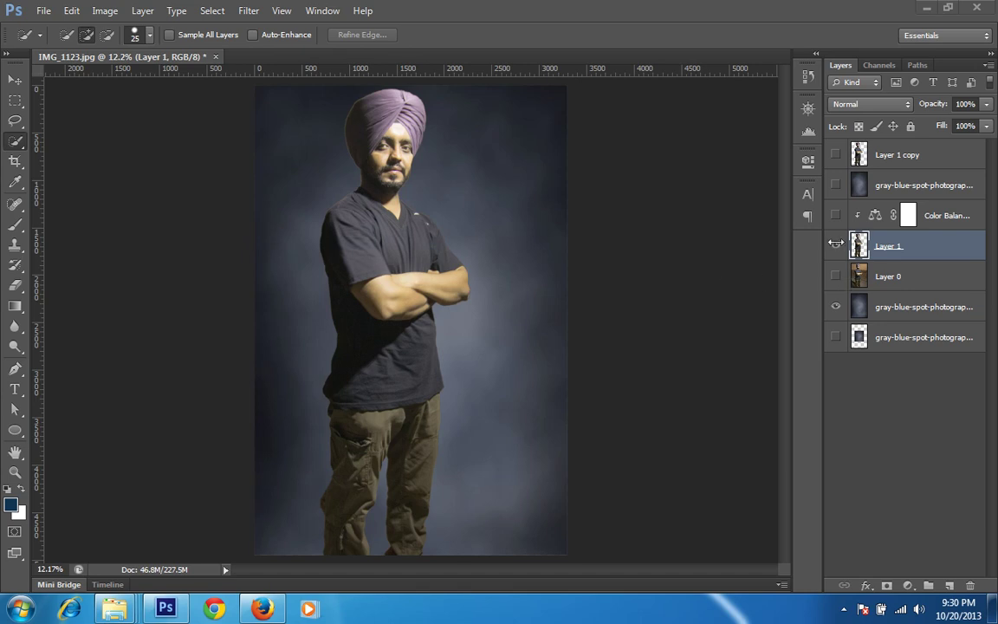
# Hide Layer 1 and the full-canvas backdrop below it, and show and select the desert photo on Layer 0.
pyautogui.click(837, 246)
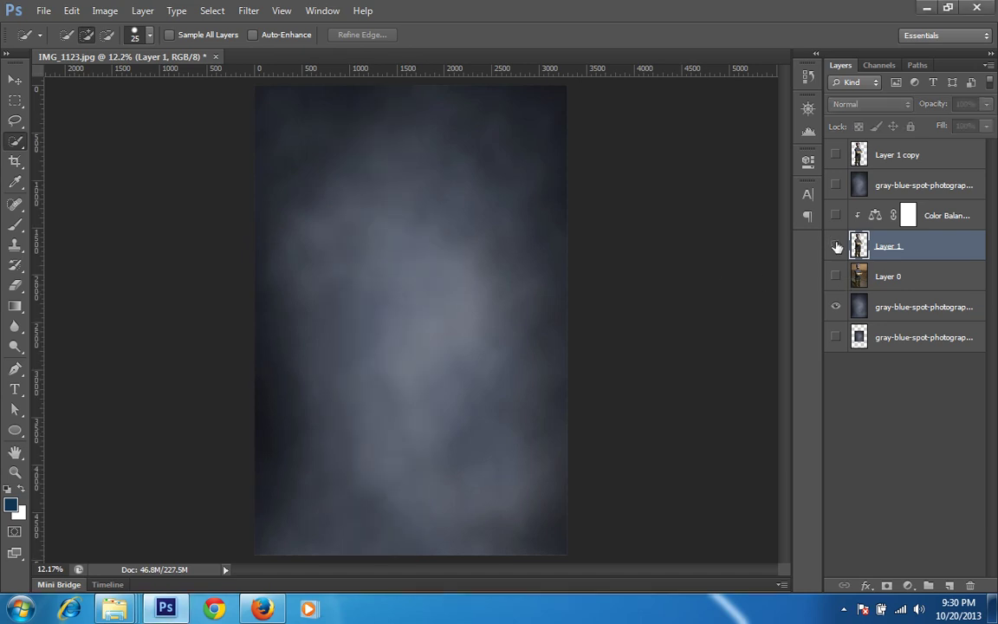
pyautogui.click(836, 305)
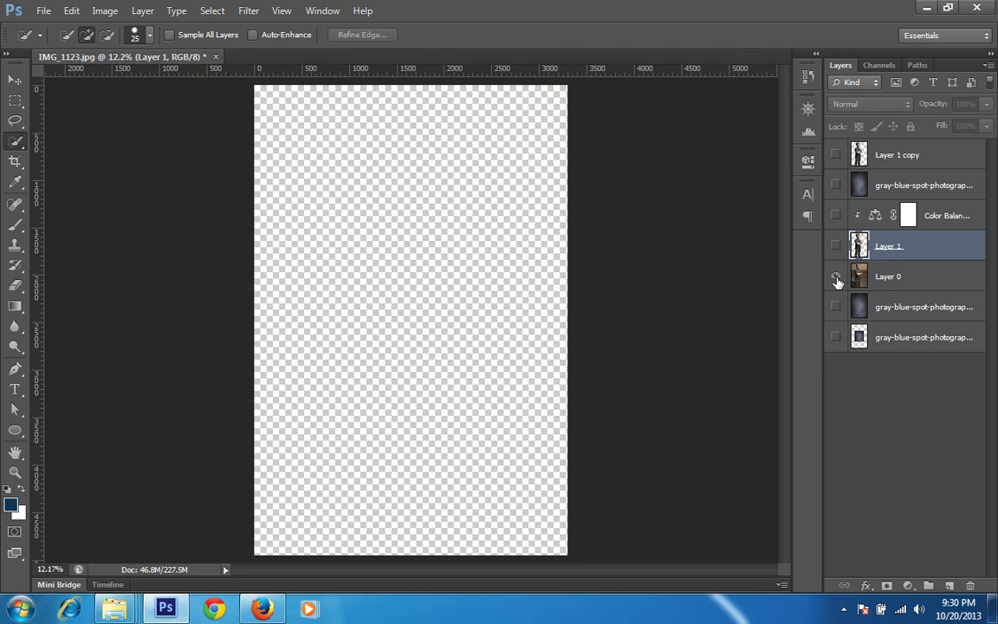
pyautogui.click(836, 276)
pyautogui.click(858, 277)
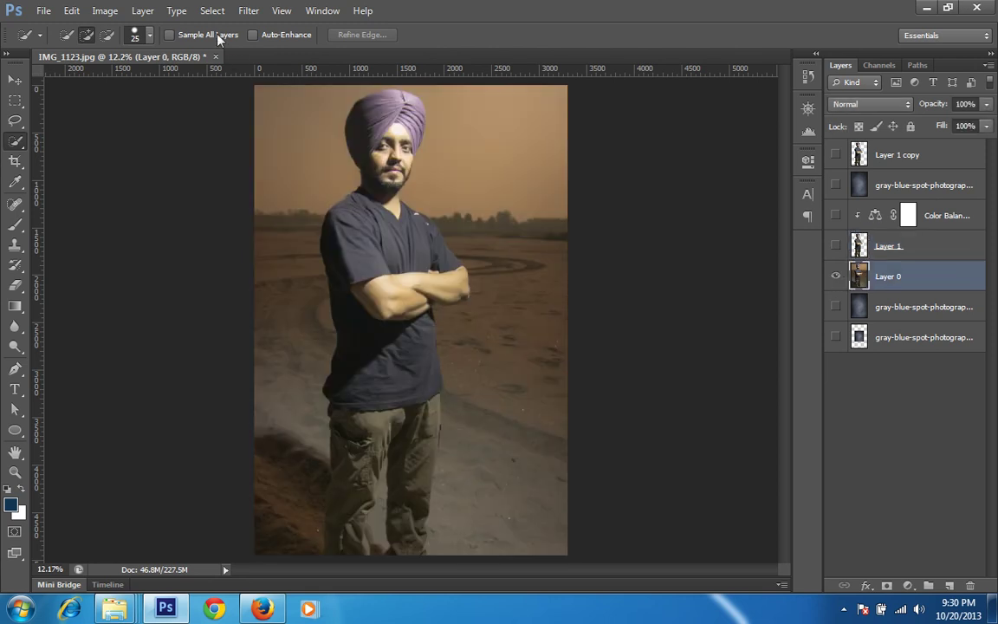
# Load the saved "portrait" channel as a new selection on Layer 0.
pyautogui.click(211, 11)
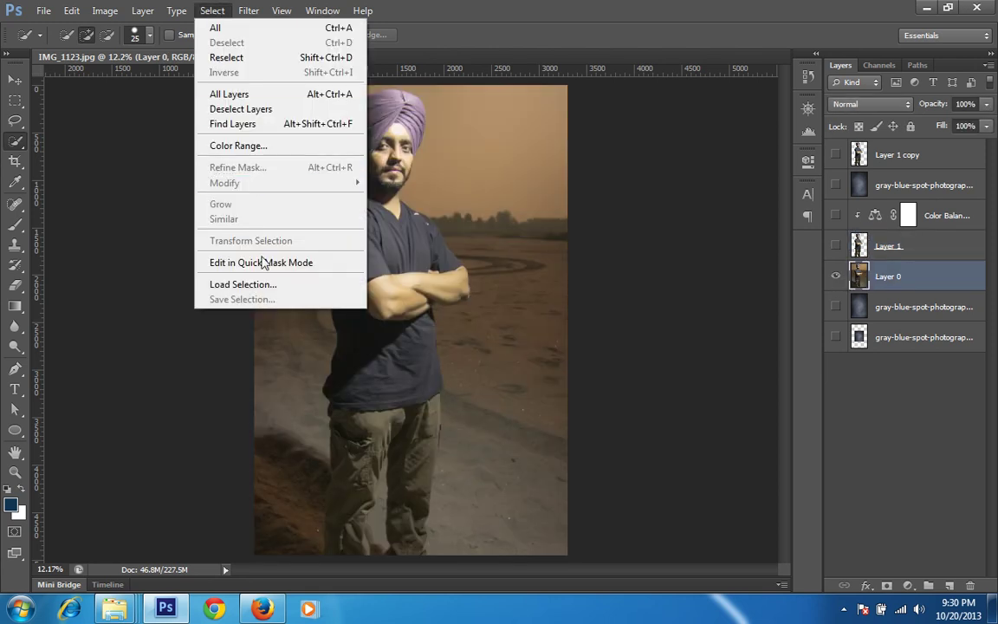
pyautogui.click(242, 285)
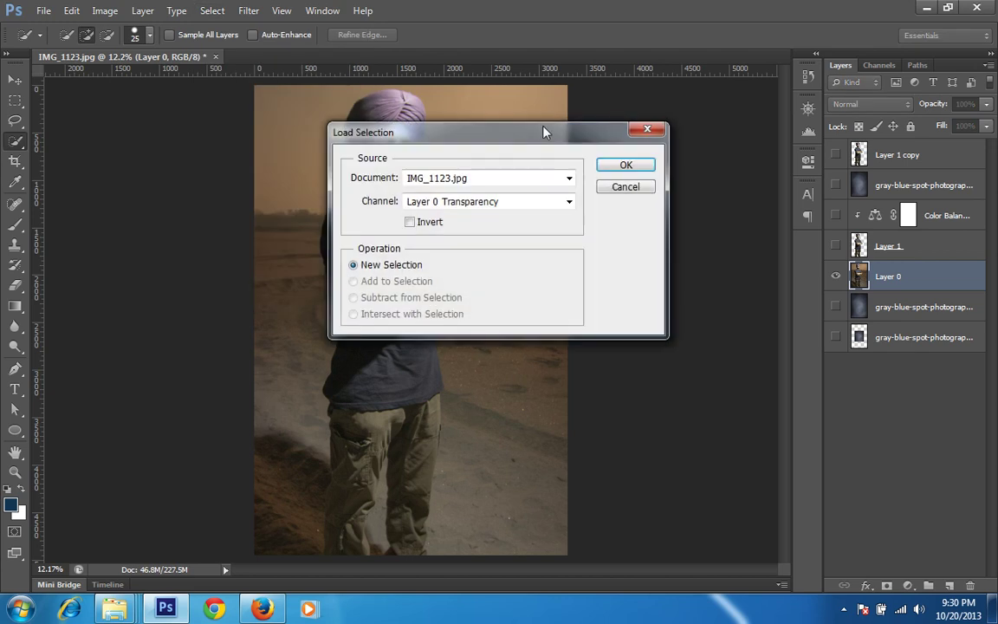
pyautogui.moveTo(544, 131); pyautogui.dragTo(753, 97)
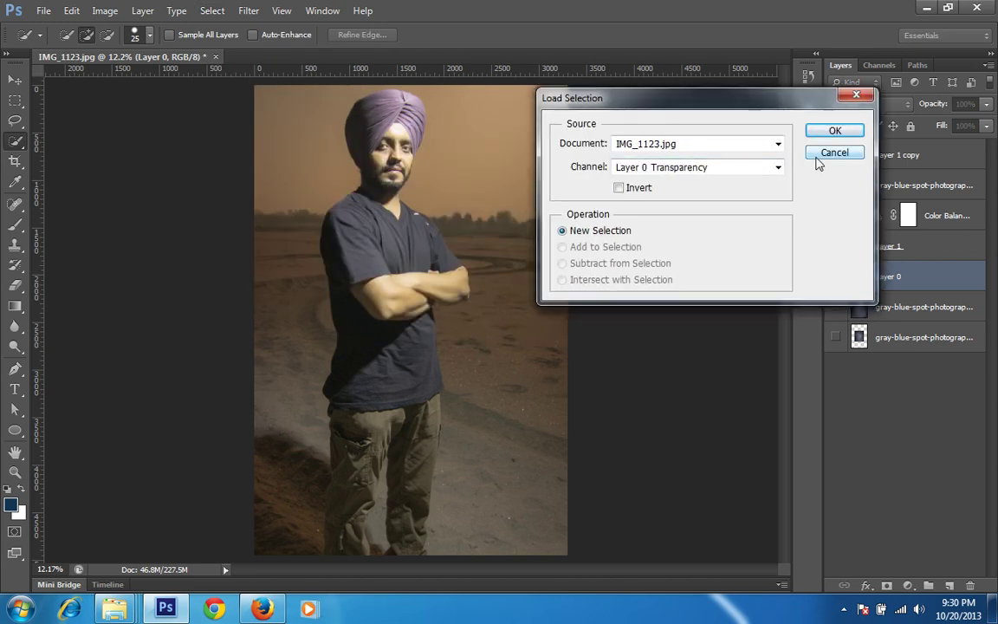
pyautogui.click(759, 169)
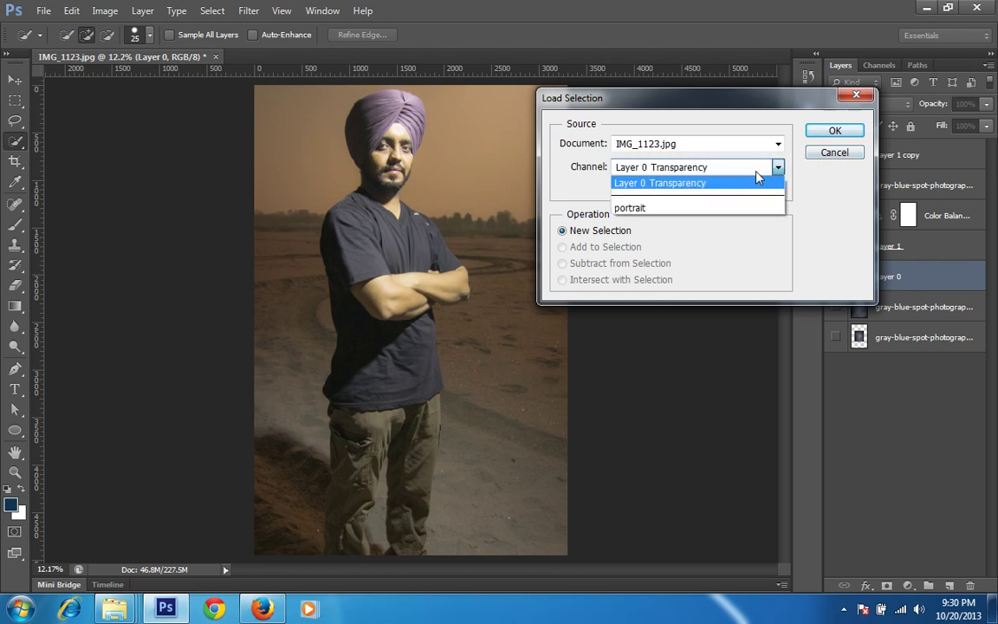
pyautogui.click(693, 210)
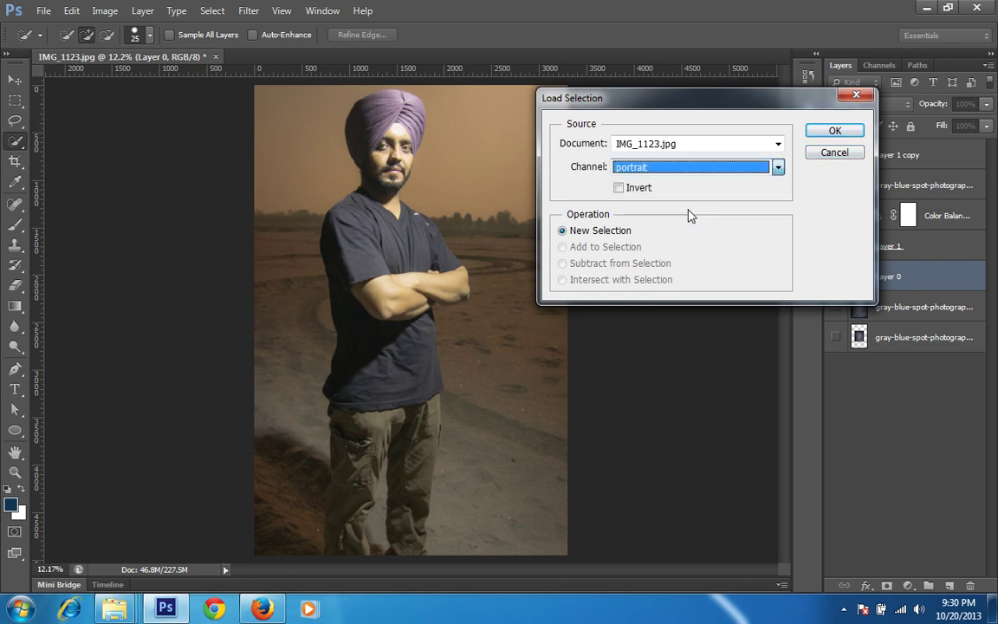
pyautogui.click(828, 138)
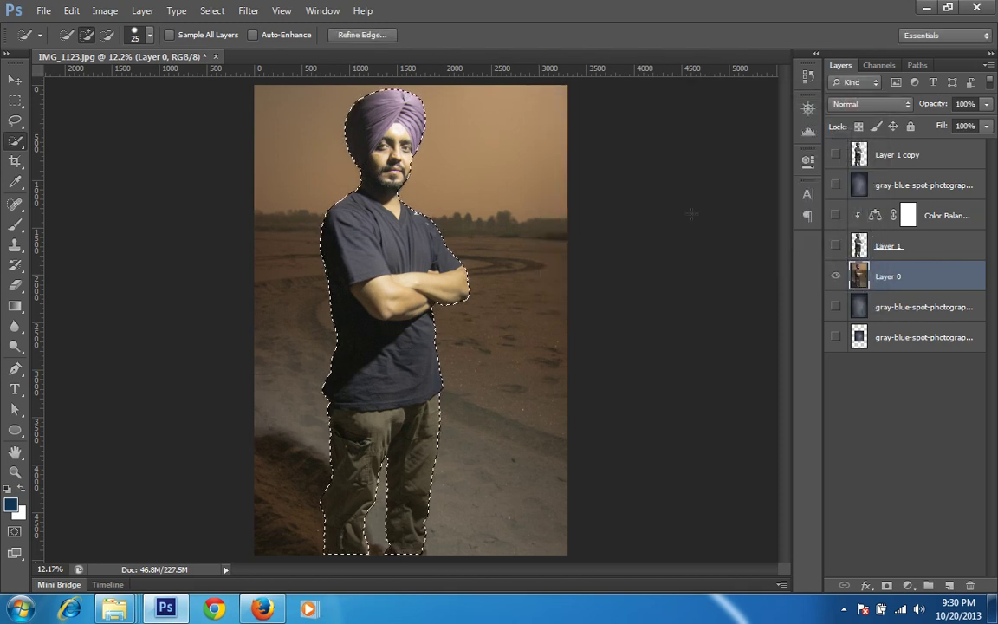
# Open Refine Edge for the loaded selection and preview it in the On Black view mode.
pyautogui.click(363, 36)
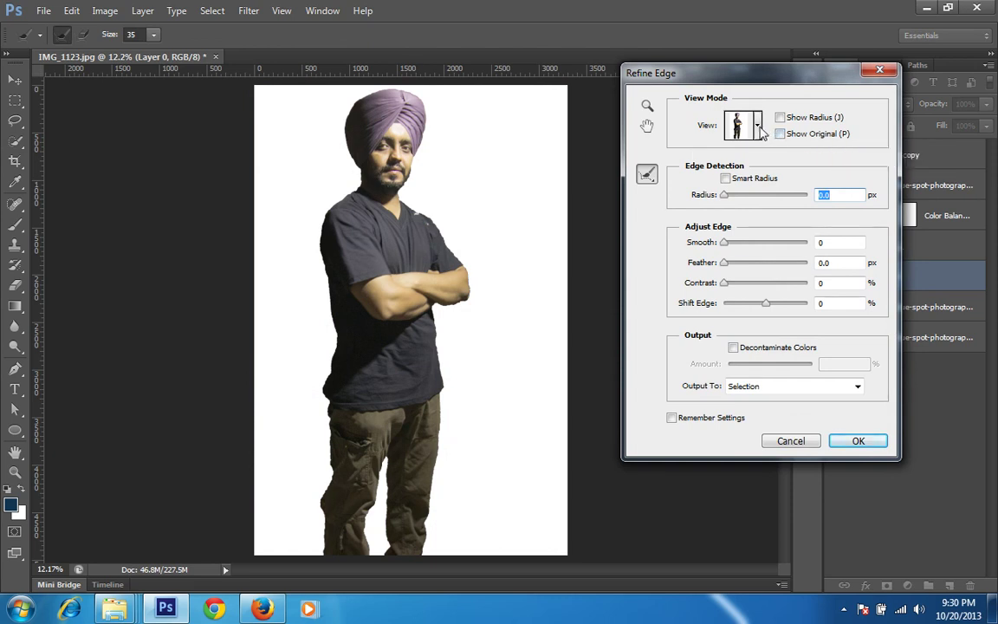
pyautogui.click(758, 126)
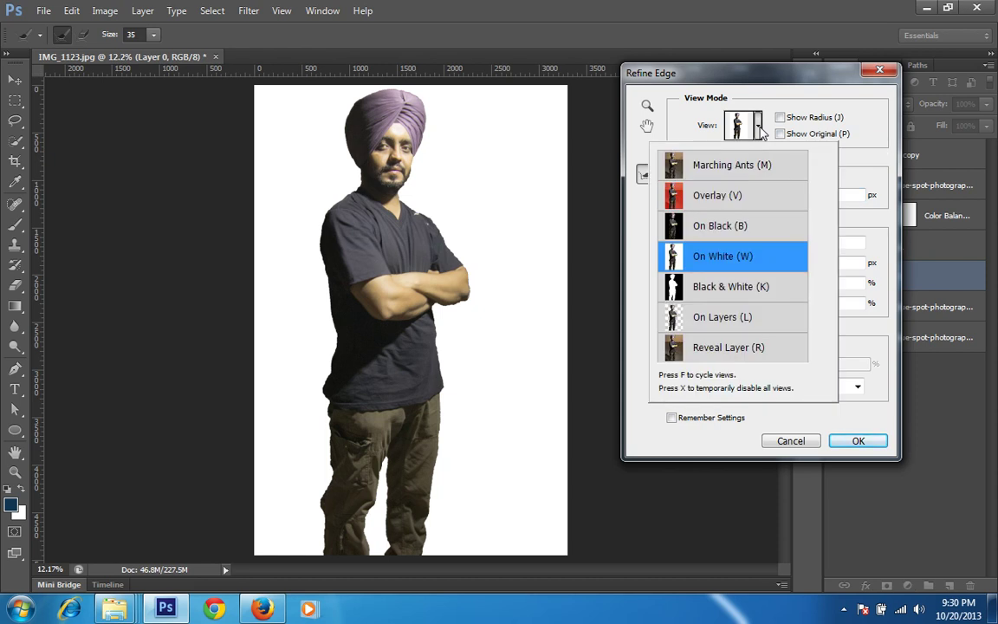
pyautogui.click(728, 229)
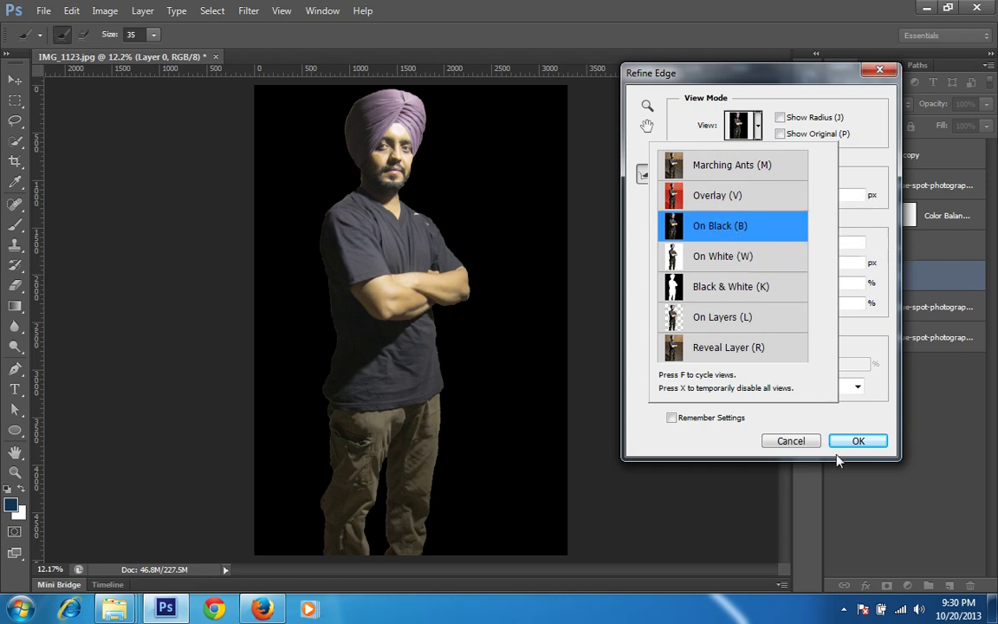
pyautogui.click(826, 419)
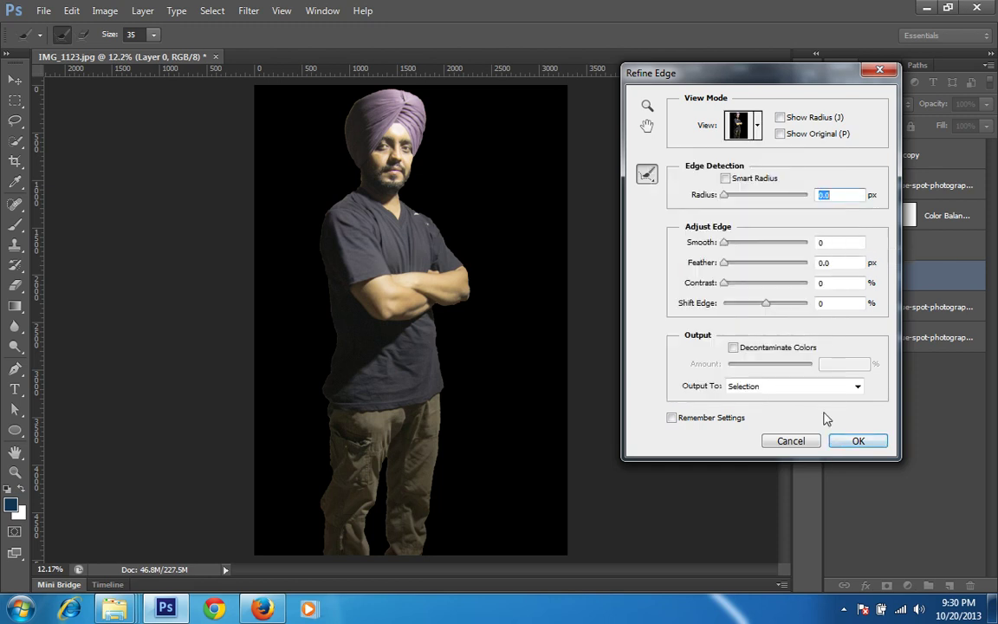
# Enable Smart Radius and set the edge detection radius to 43.7 px.
pyautogui.click(725, 178)
pyautogui.moveTo(727, 197); pyautogui.dragTo(769, 201)
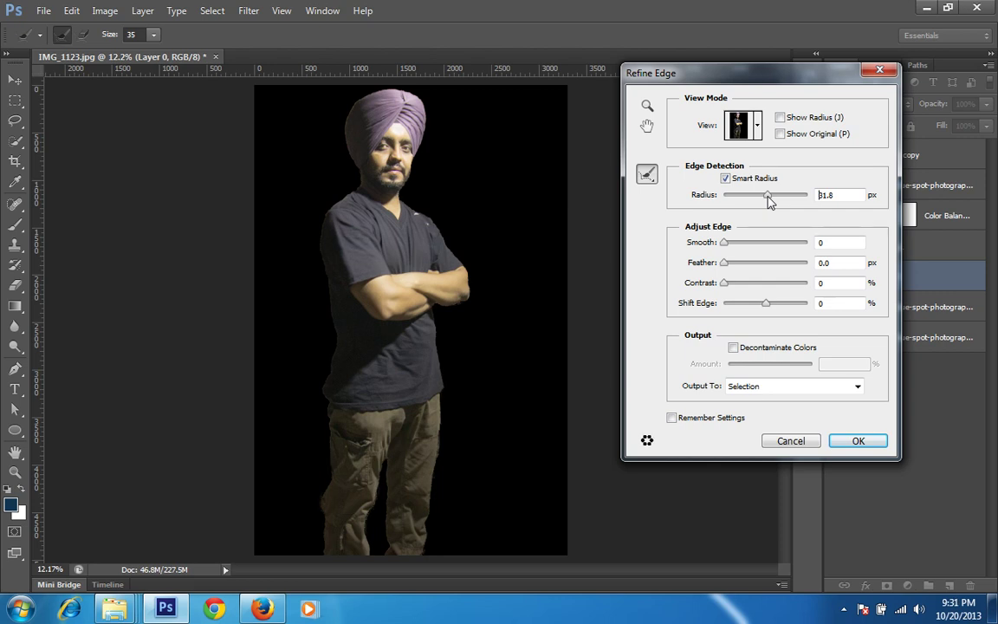
pyautogui.moveTo(769, 201); pyautogui.dragTo(775, 202)
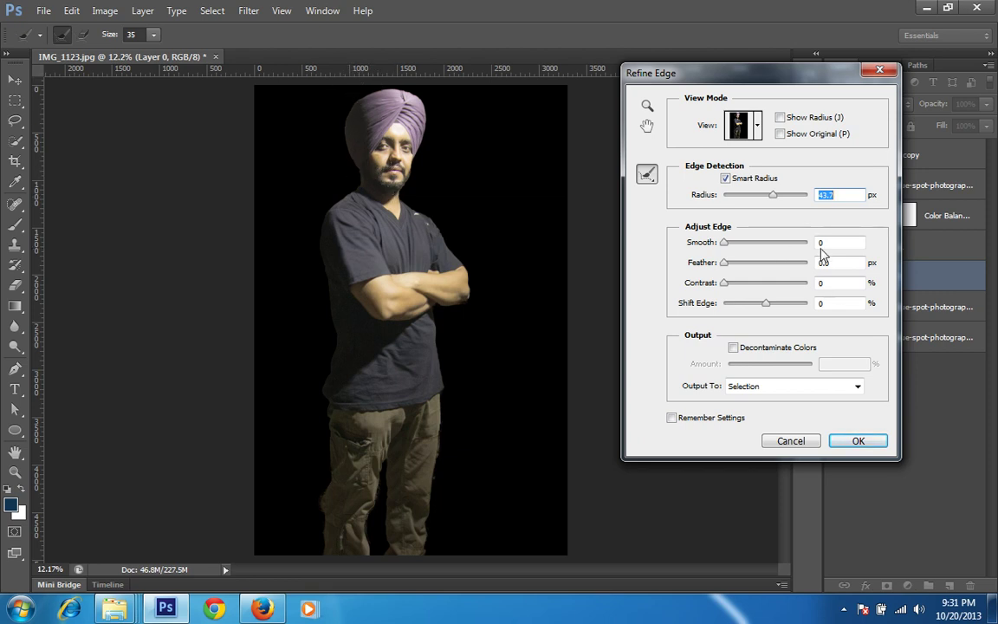
# Set the edge adjustment's Smooth to 5 and Feather to 1.9 px.
pyautogui.press('Tab')
pyautogui.write('5')
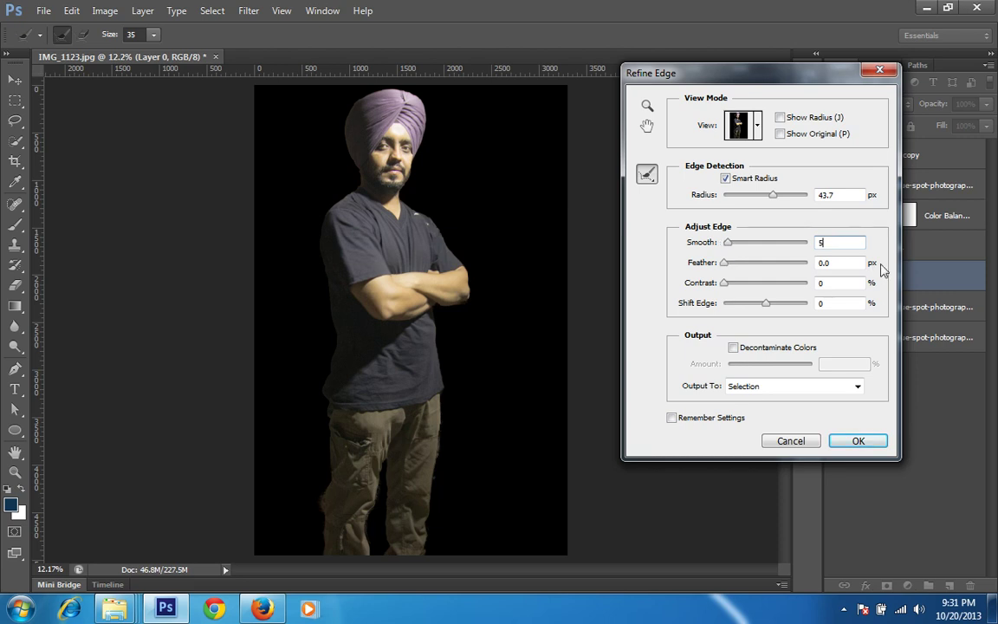
pyautogui.press('Tab')
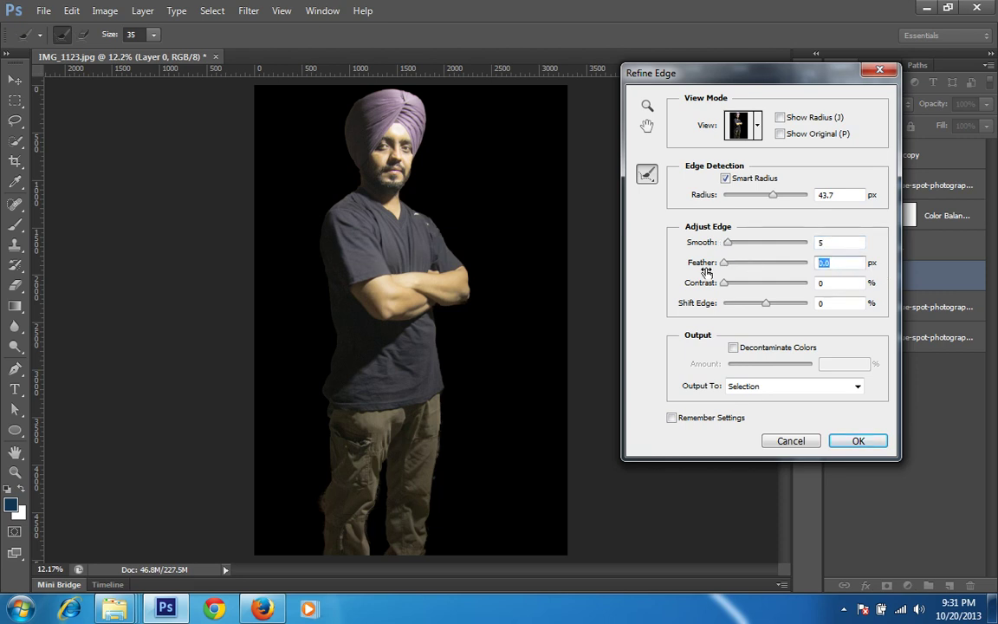
pyautogui.write('1.9')
# Set the edge adjustment's Contrast to 1% and Shift Edge to -1%.
pyautogui.press('Tab')
pyautogui.write('1')
pyautogui.doubleClick(825, 283)
pyautogui.write('5')
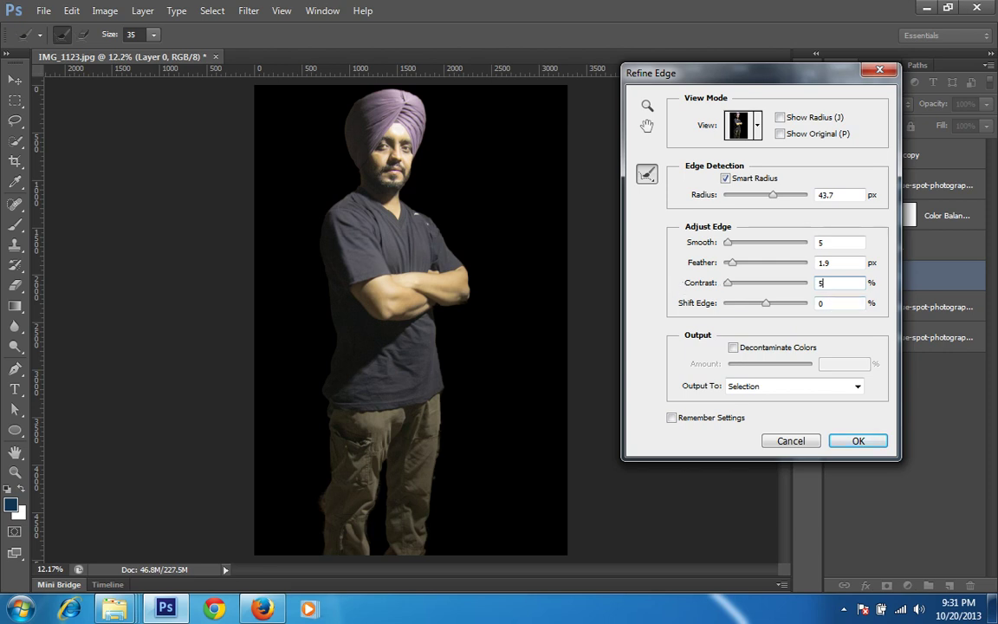
pyautogui.click(693, 284)
pyautogui.write('1')
pyautogui.press('BackSpace')
pyautogui.moveTo(771, 309)
pyautogui.mouseDown()
pyautogui.moveTo(786, 313)
pyautogui.moveTo(763, 310)
pyautogui.mouseUp()
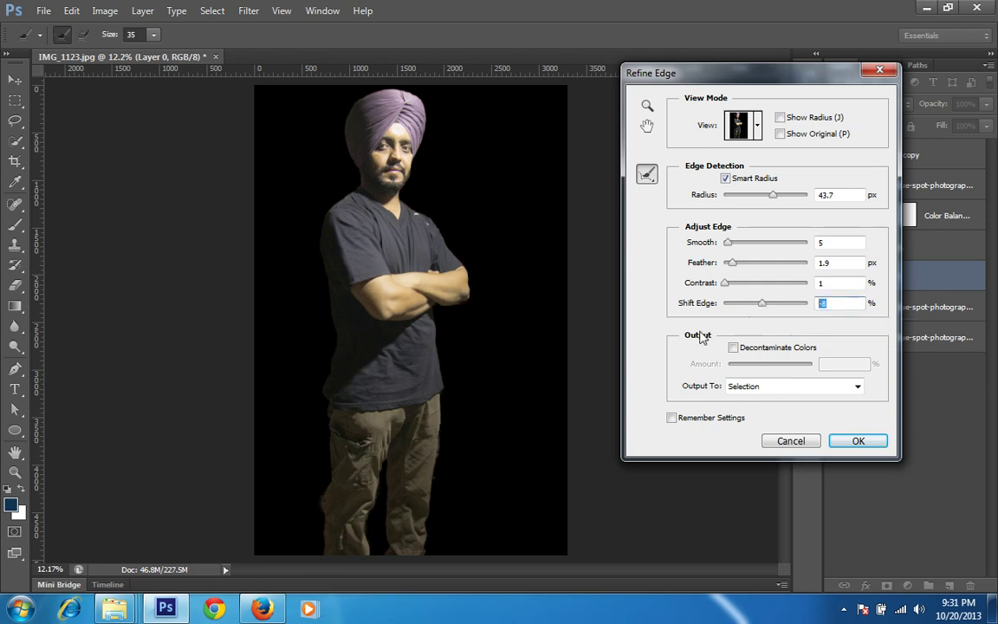
pyautogui.write('-1')
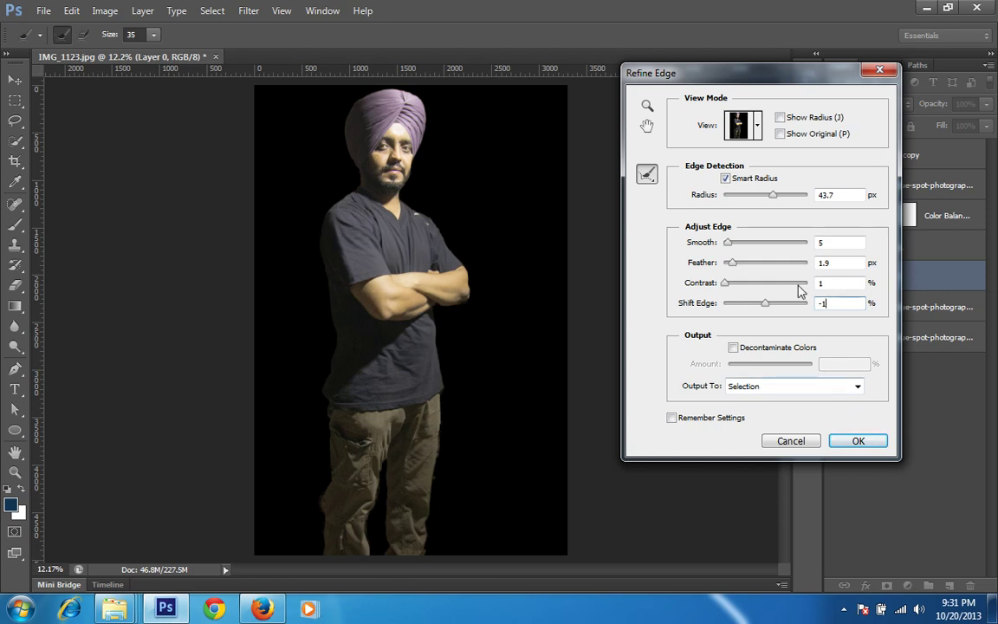
# Apply the edge refinement, copy the man to a new layer, and show only that cutout over the full-canvas backdrop.
pyautogui.click(858, 441)
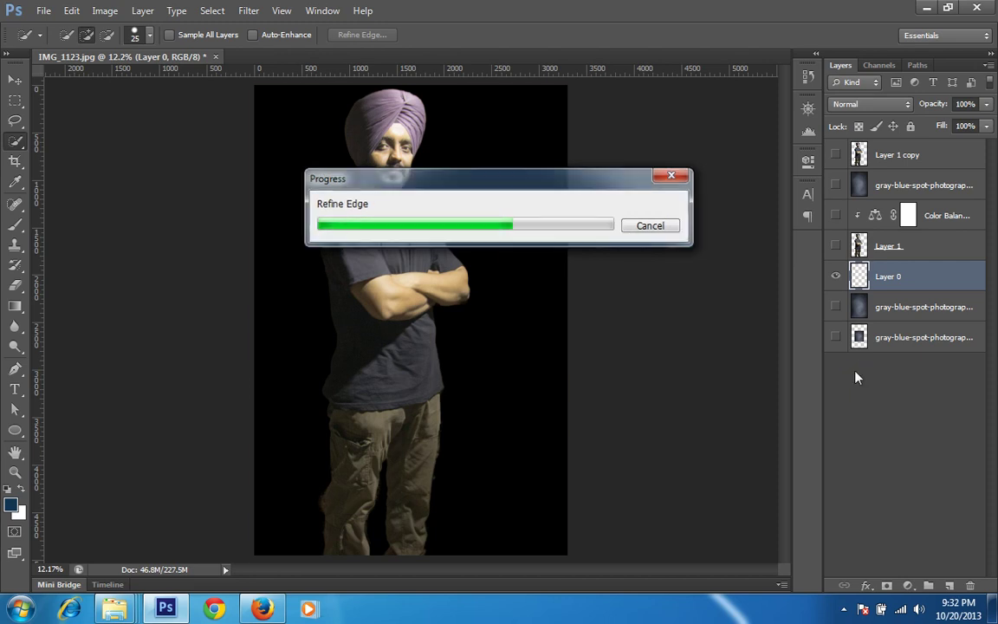
pyautogui.hotkey('ctrl', 'j')
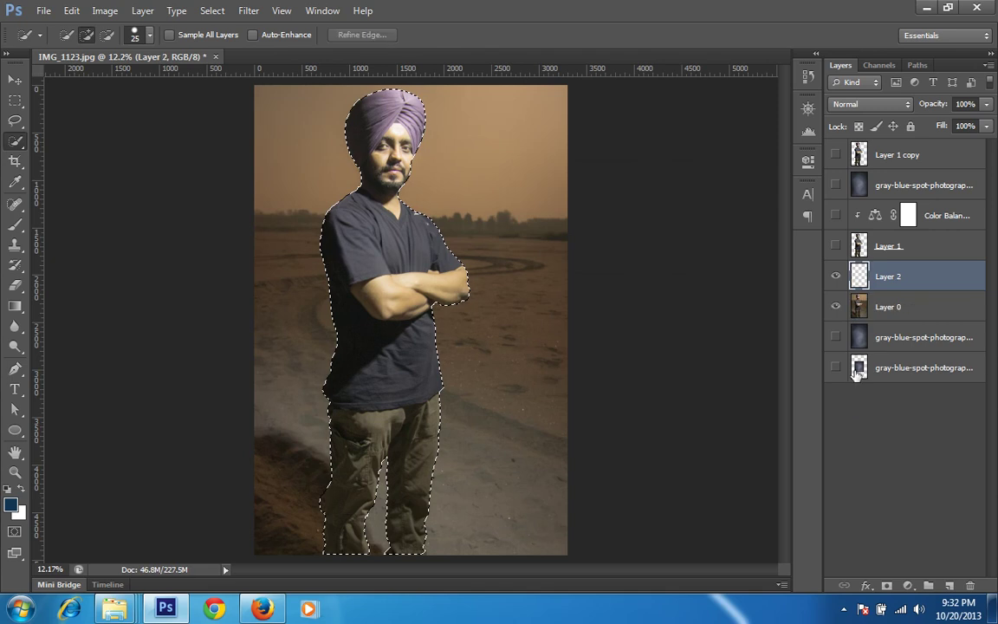
pyautogui.click(836, 308)
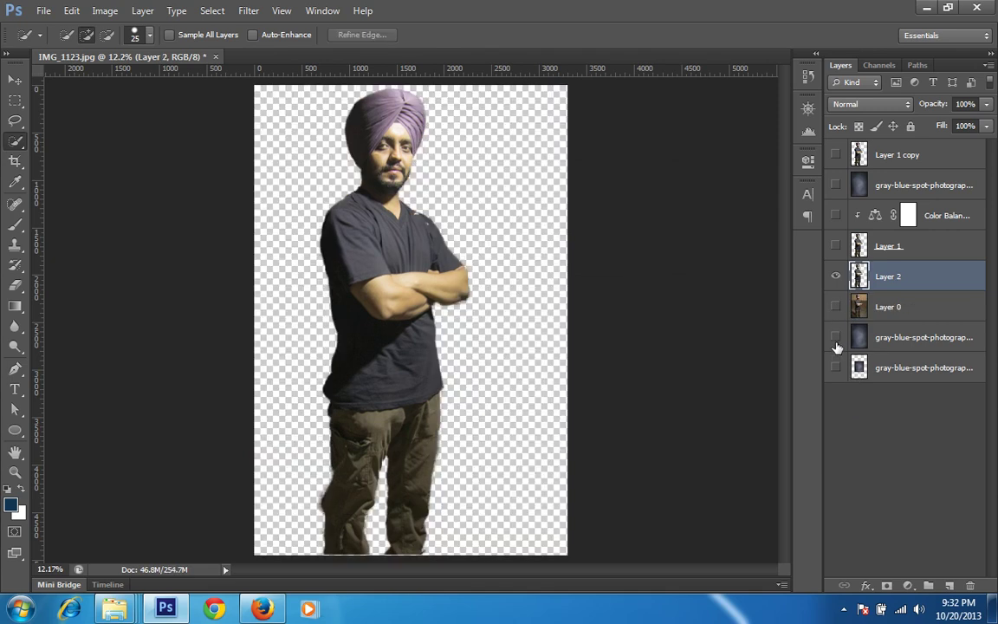
pyautogui.click(836, 337)
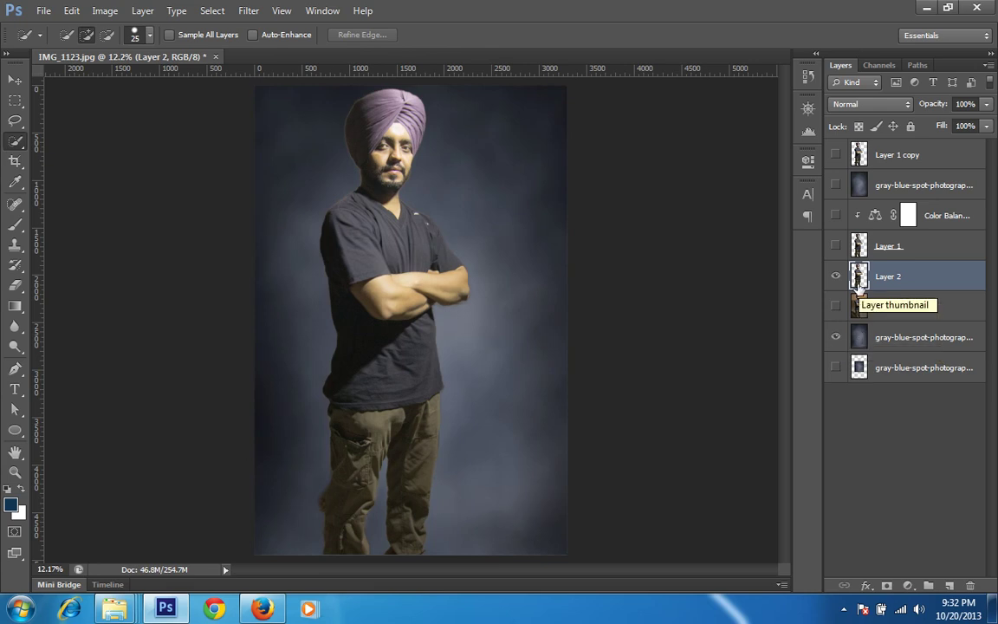
# Delete the unused layers above the new cutout: Layer 1 copy, the upper backdrop, the old Color Balance and Layer 1.
pyautogui.click(836, 247)
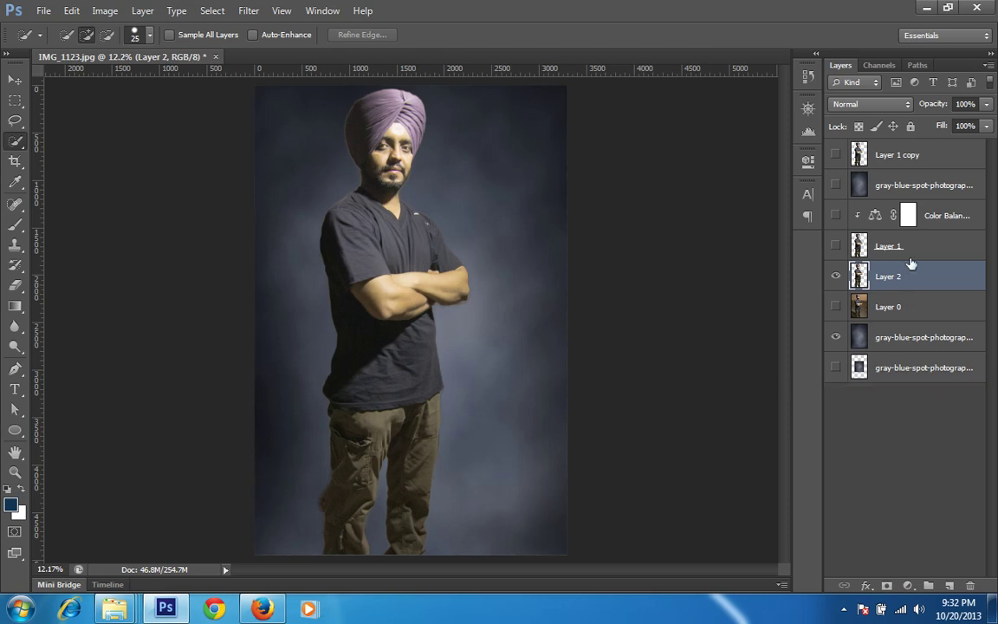
pyautogui.click(932, 156)
pyautogui.press('Delete')
pyautogui.press('Delete')
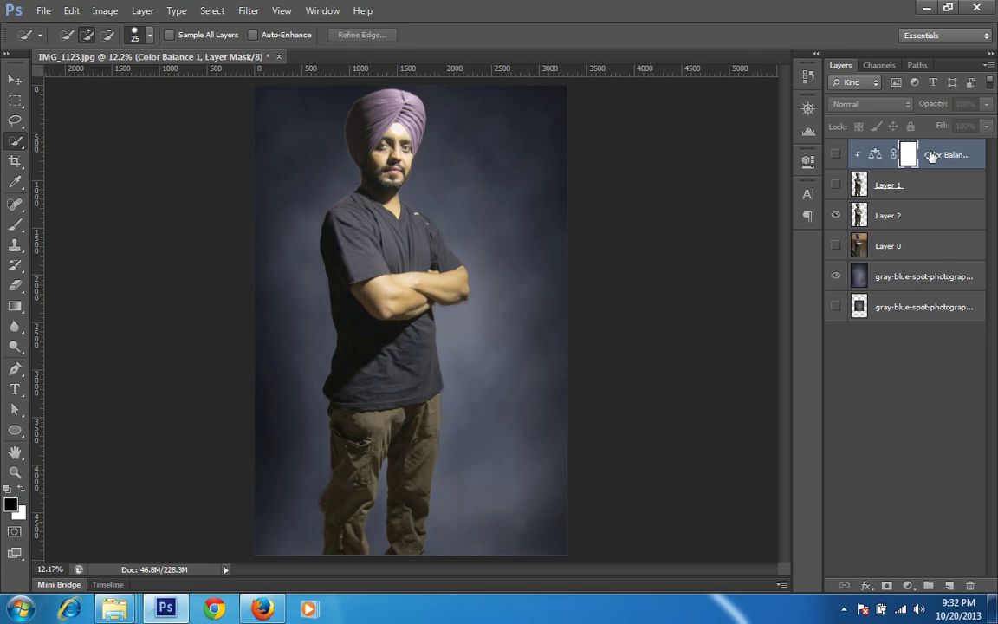
pyautogui.press('Delete')
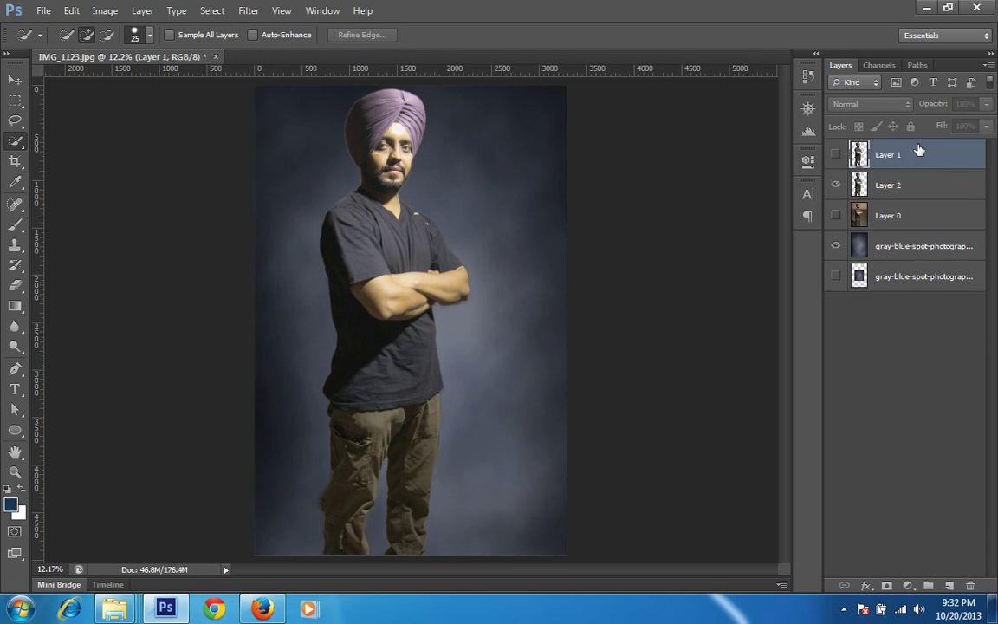
pyautogui.press('Delete')
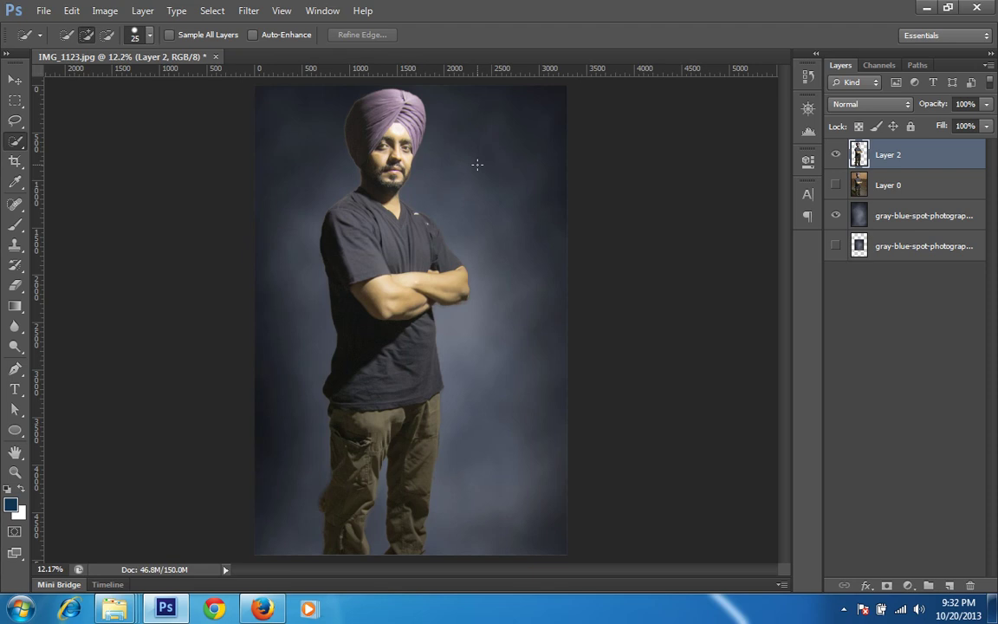
# Add a Color Balance adjustment layer above Layer 2 and clip it to the man's cutout.
pyautogui.click(908, 587)
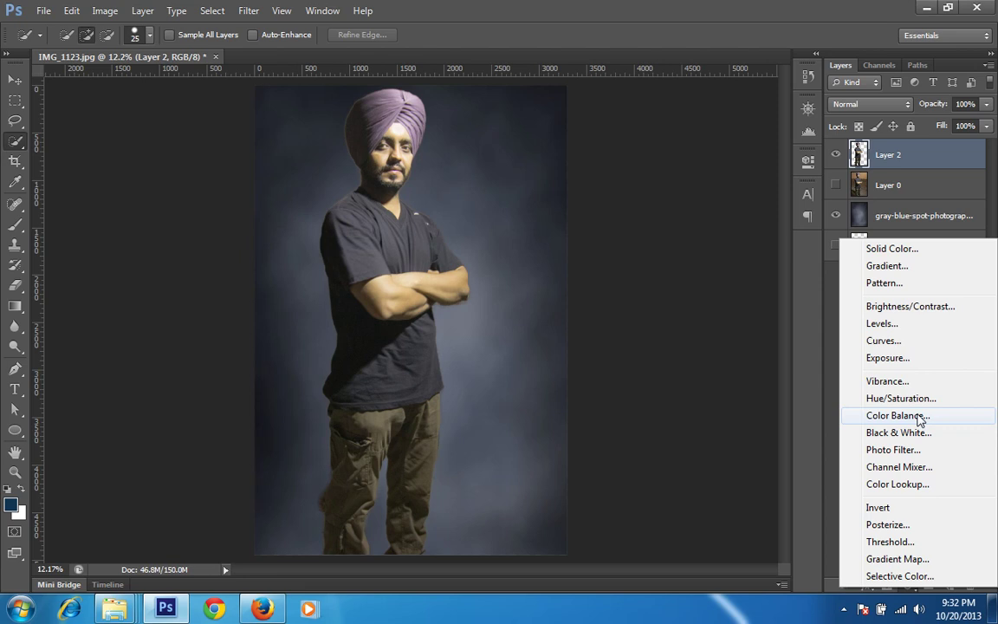
pyautogui.click(919, 420)
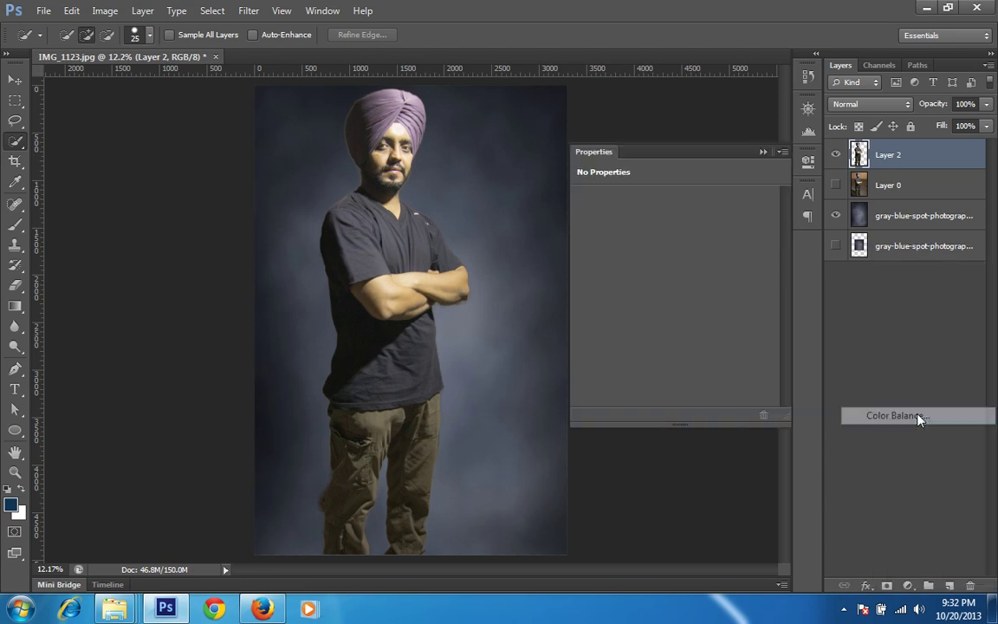
pyautogui.click(762, 153)
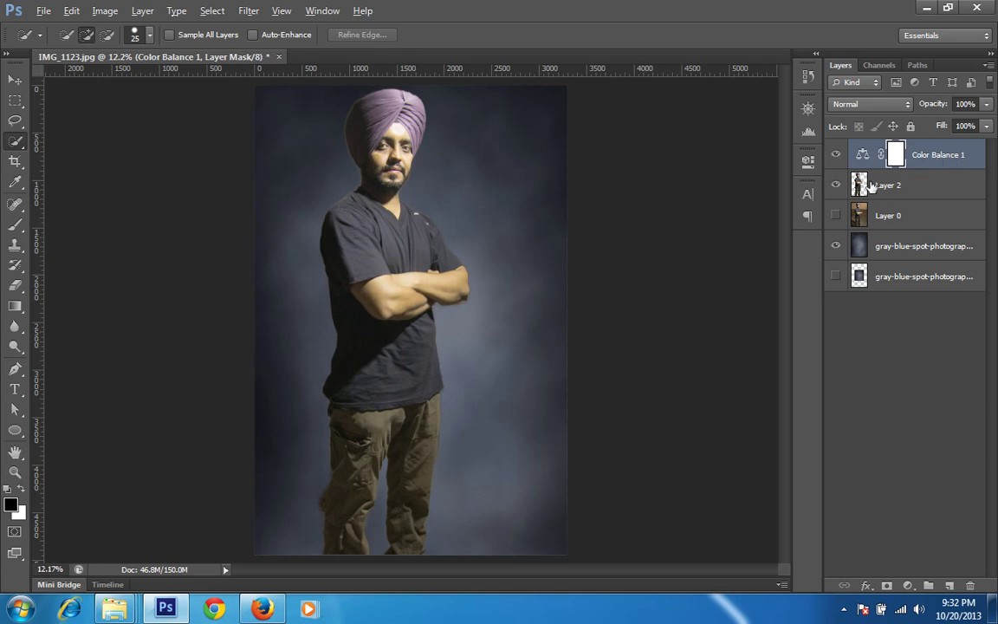
pyautogui.keyDown('alt'); pyautogui.click(953, 168); pyautogui.keyUp('alt')
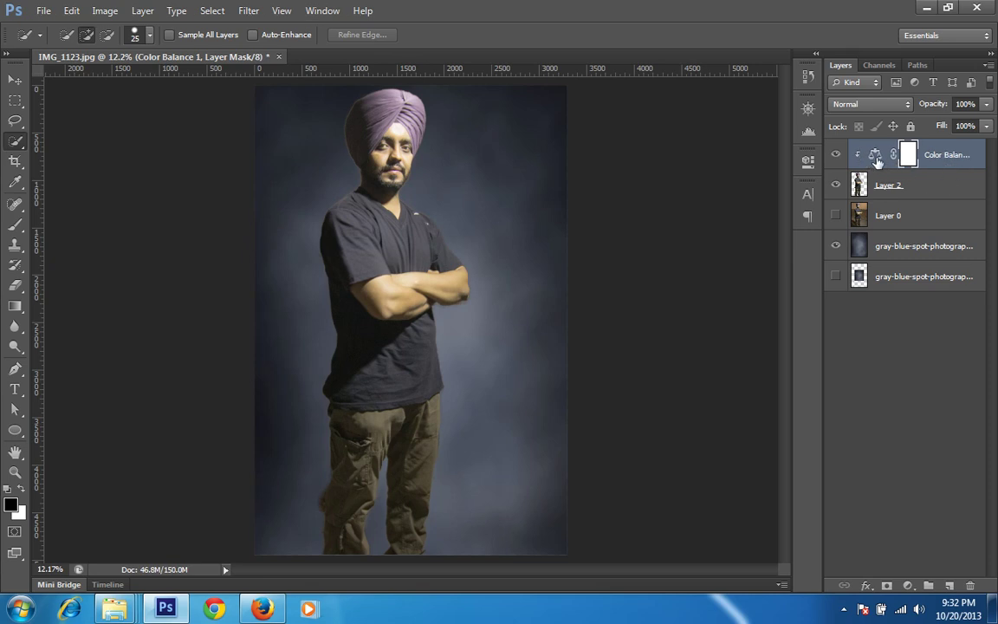
# Set the Color Balance midtones to Cyan/Red -8, Magenta/Green -3 and Yellow/Blue +7, and compare with the adjustment hidden.
pyautogui.doubleClick(875, 156)
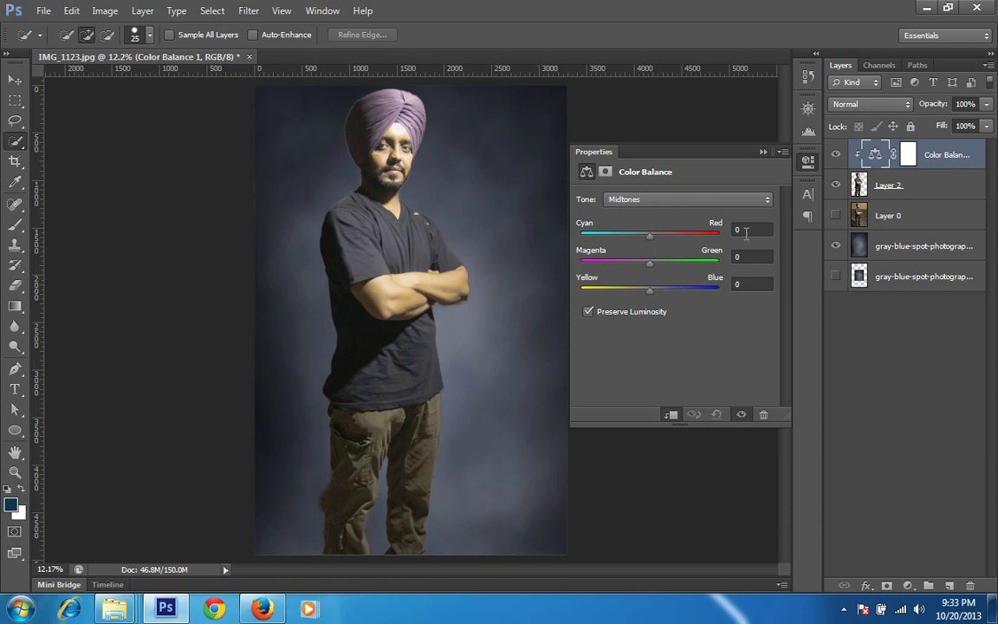
pyautogui.click(649, 236)
pyautogui.moveTo(651, 241)
pyautogui.mouseDown()
pyautogui.moveTo(626, 237)
pyautogui.moveTo(645, 242)
pyautogui.mouseUp()
pyautogui.moveTo(651, 293); pyautogui.dragTo(648, 271)
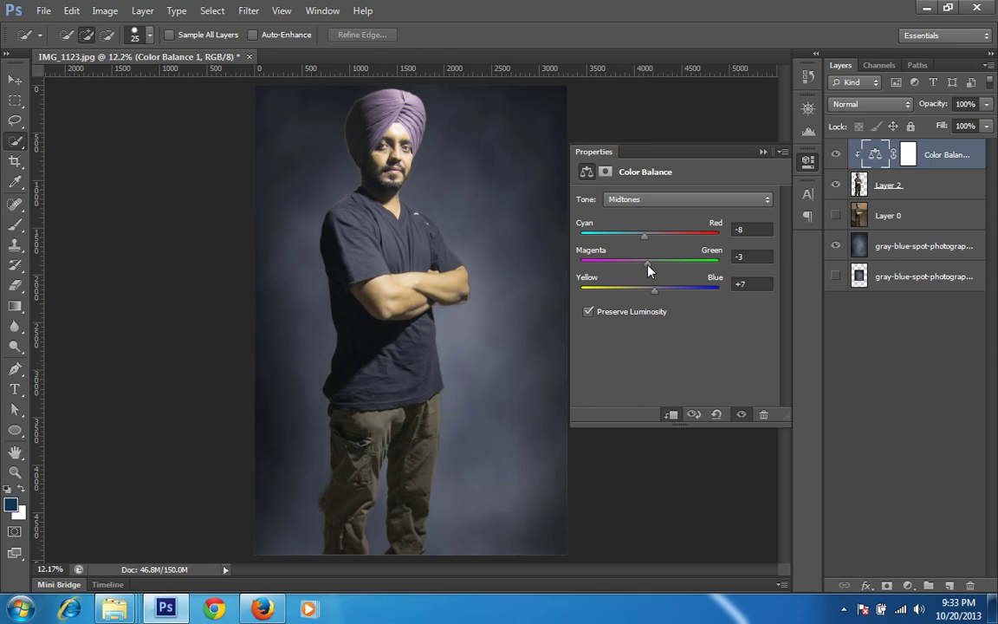
pyautogui.click(837, 156)
pyautogui.click(836, 156)
# Shift a second tonal range of the Color Balance toward cyan and blue, and compare the man with and without it.
pyautogui.click(684, 200)
pyautogui.click(645, 214)
pyautogui.moveTo(652, 238); pyautogui.dragTo(647, 237)
pyautogui.moveTo(648, 269); pyautogui.dragTo(652, 293)
pyautogui.click(761, 152)
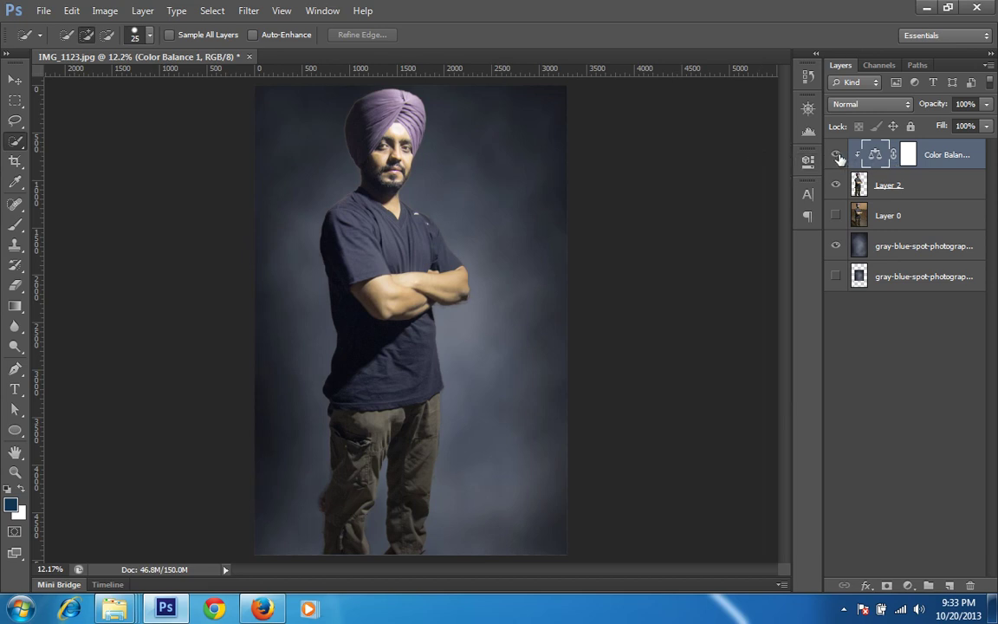
pyautogui.click(836, 154)
pyautogui.click(836, 155)
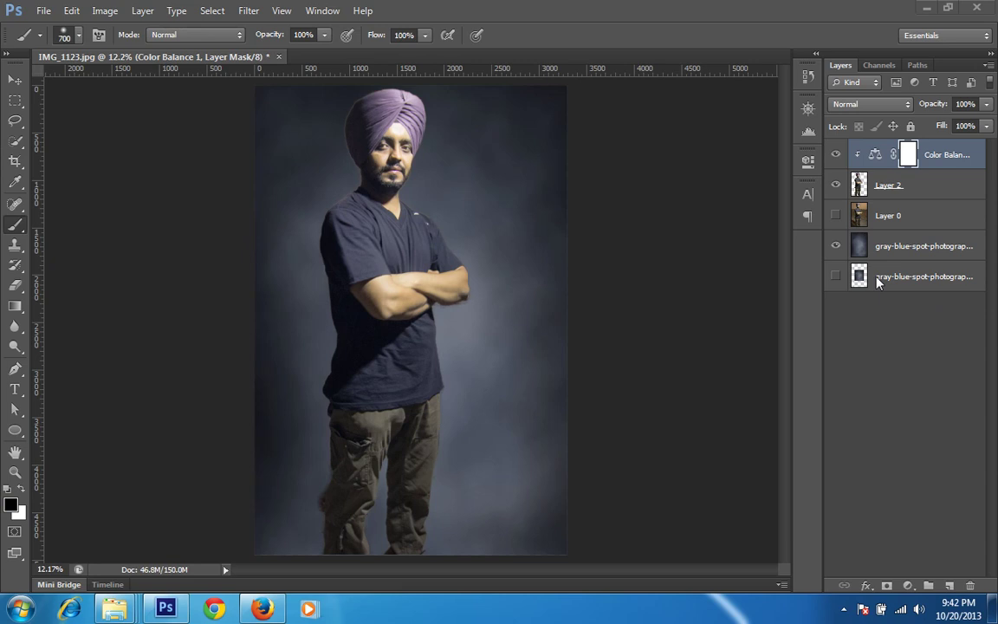
# Duplicate the full-canvas gray-blue backdrop layer and move the copy to the top of the layer stack.
pyautogui.doubleClick(922, 246)
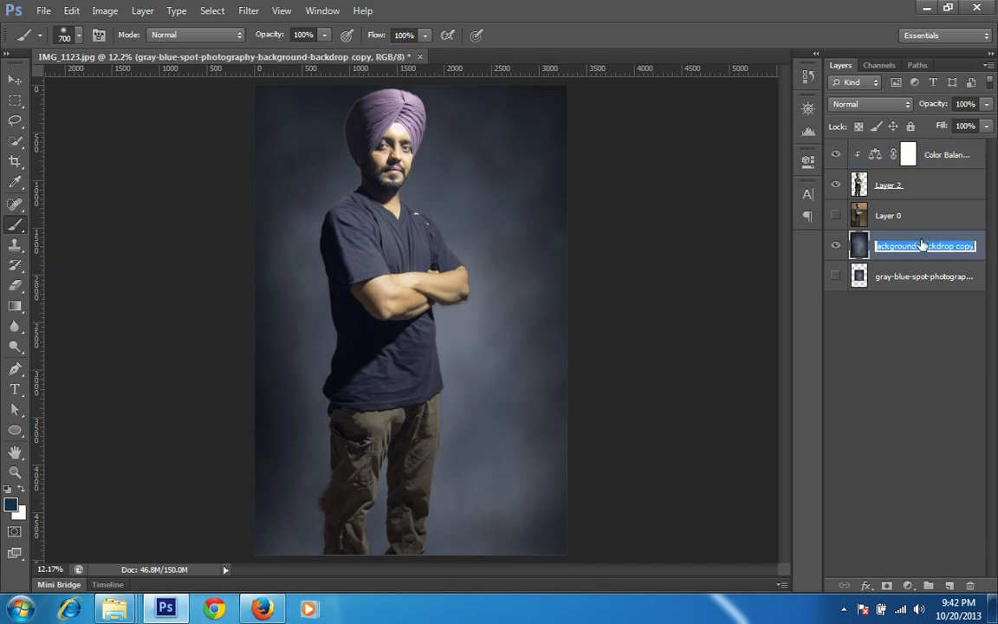
pyautogui.press('Return')
pyautogui.hotkey('ctrl', 'j')
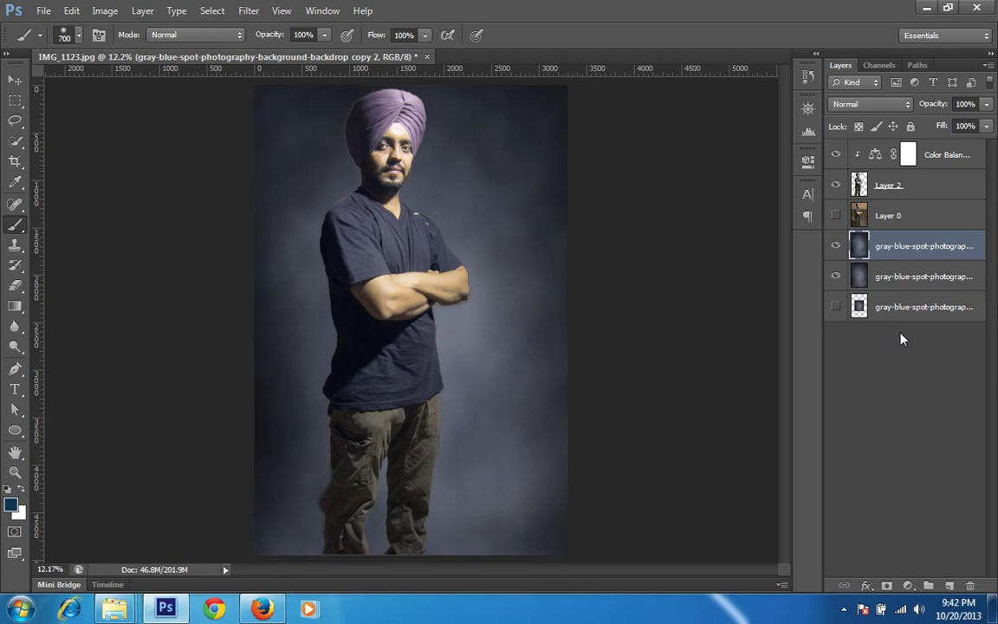
pyautogui.moveTo(921, 246); pyautogui.dragTo(921, 153)
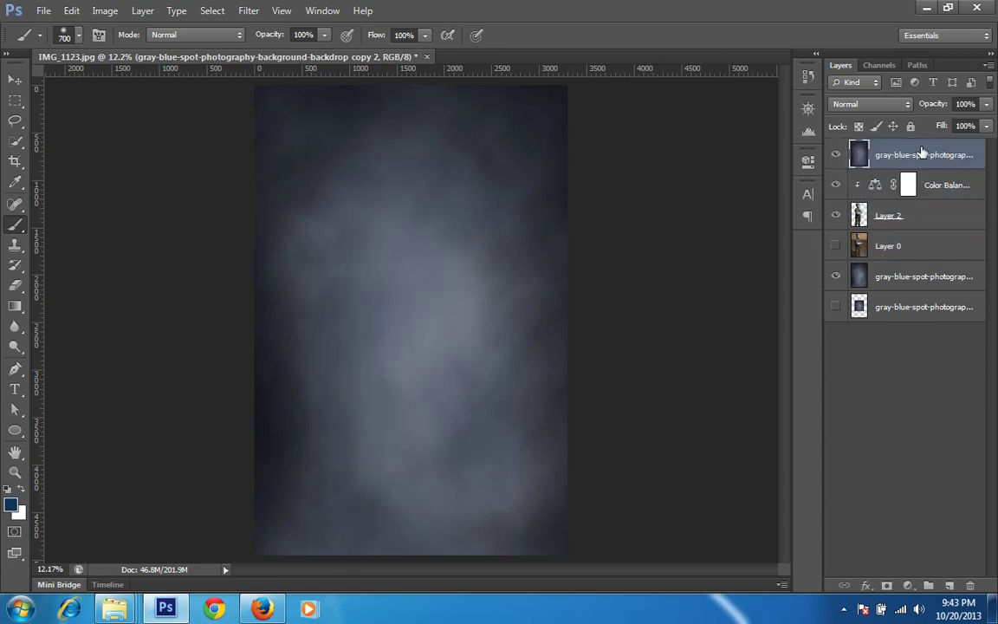
# Try the top backdrop copy in Soft Light blending, and in Overlay at 29% opacity.
pyautogui.click(893, 107)
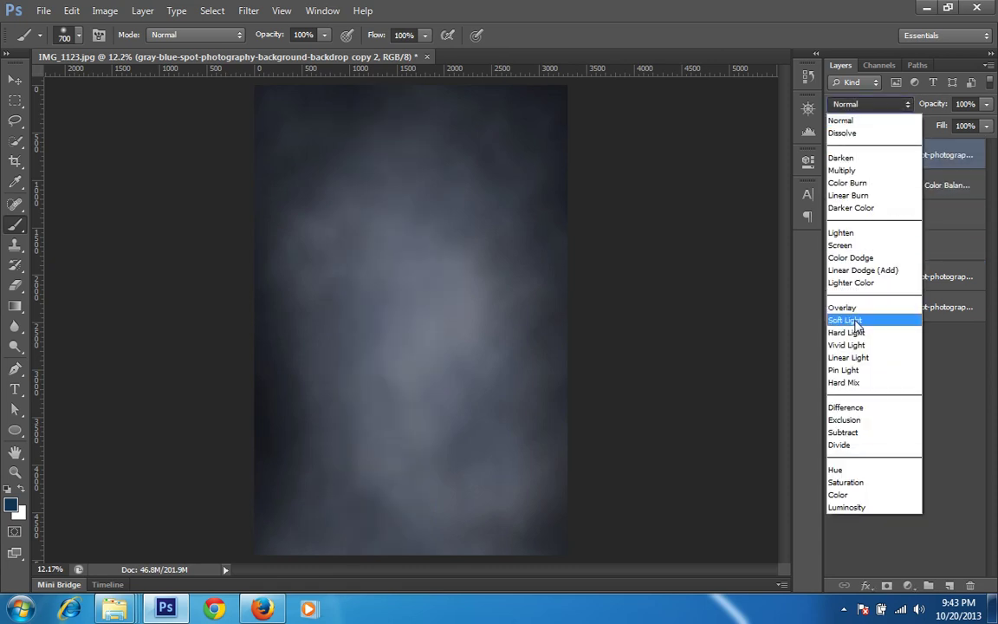
pyautogui.click(856, 322)
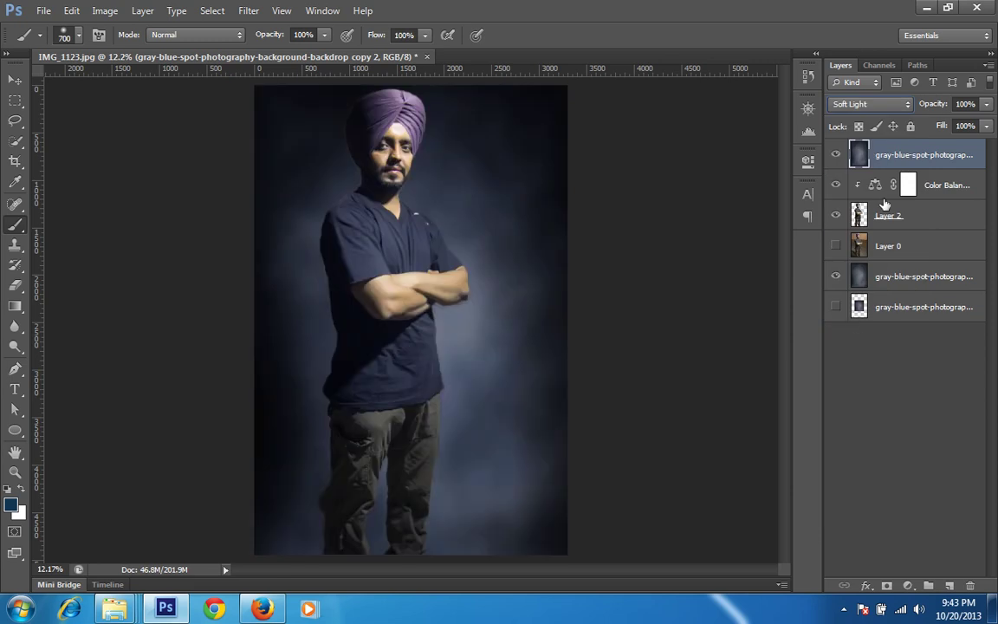
pyautogui.click(906, 106)
pyautogui.click(871, 306)
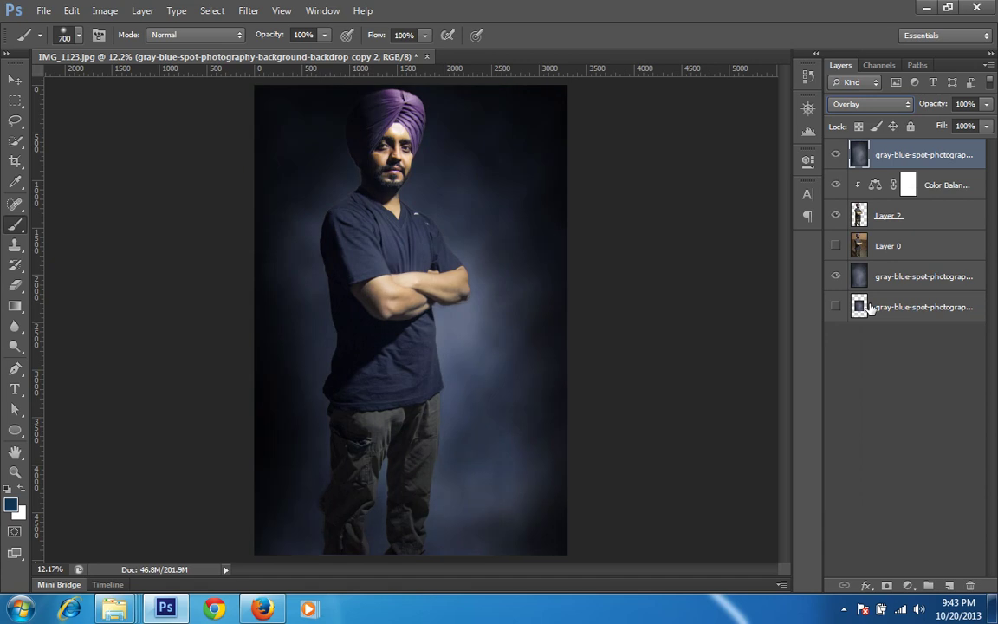
pyautogui.moveTo(924, 105); pyautogui.dragTo(870, 110)
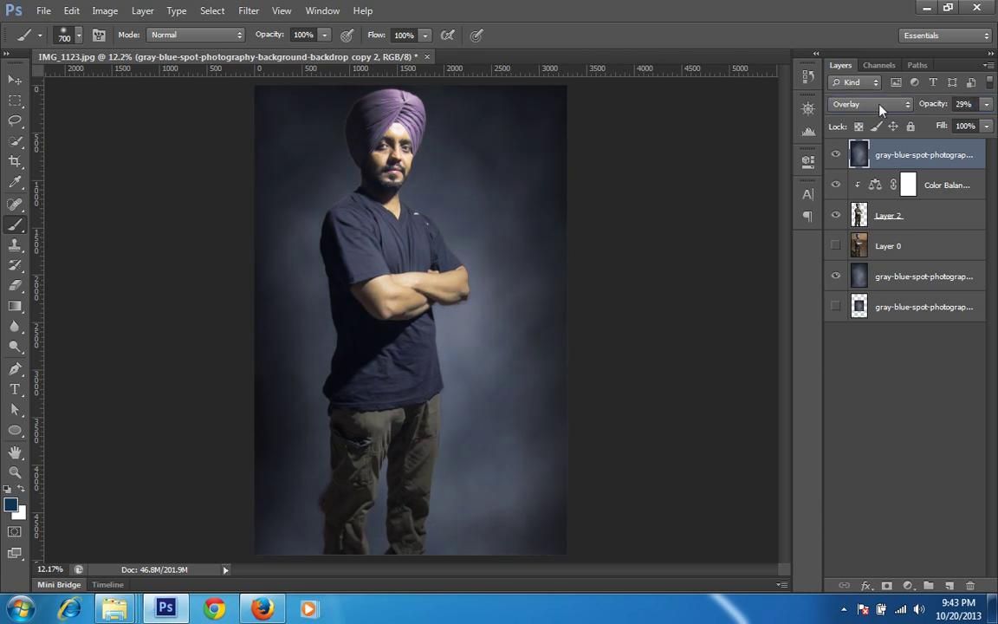
# Set the top backdrop copy to Soft Light blending at 43% opacity.
pyautogui.click(870, 105)
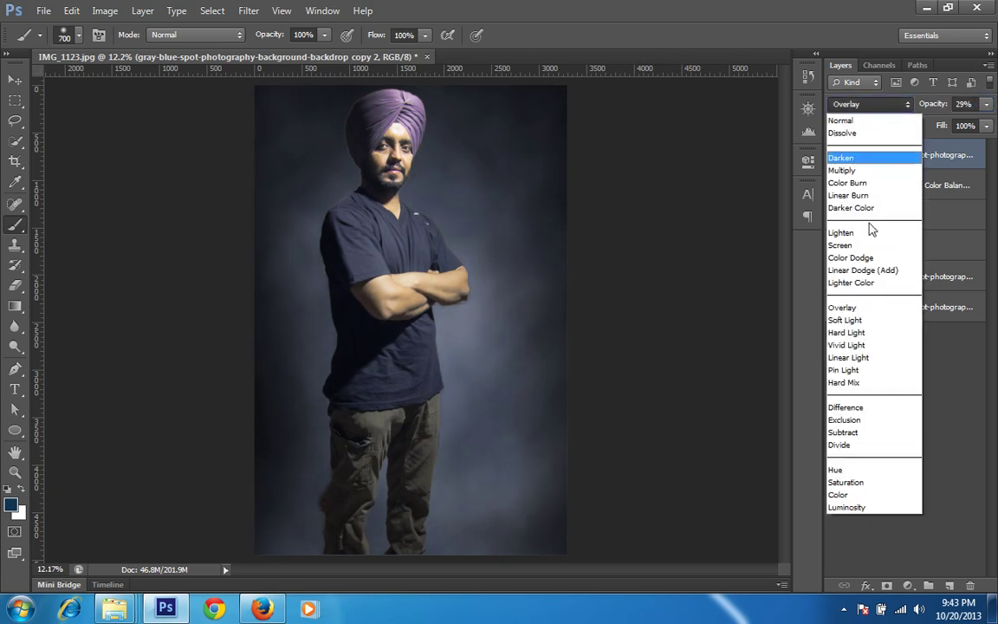
pyautogui.click(848, 319)
pyautogui.moveTo(931, 105); pyautogui.dragTo(939, 111)
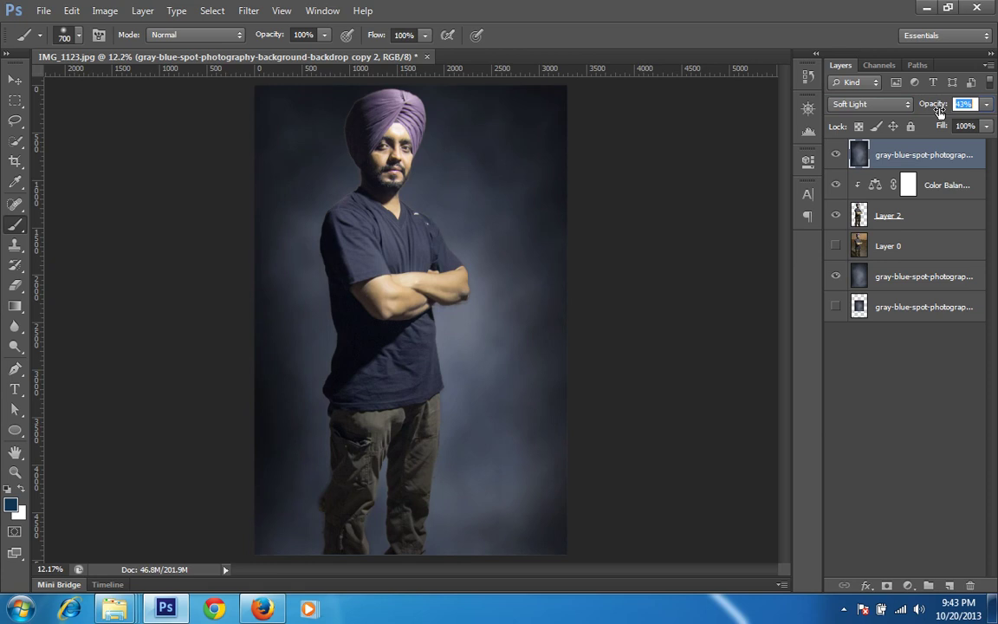
pyautogui.moveTo(940, 110); pyautogui.dragTo(938, 111)
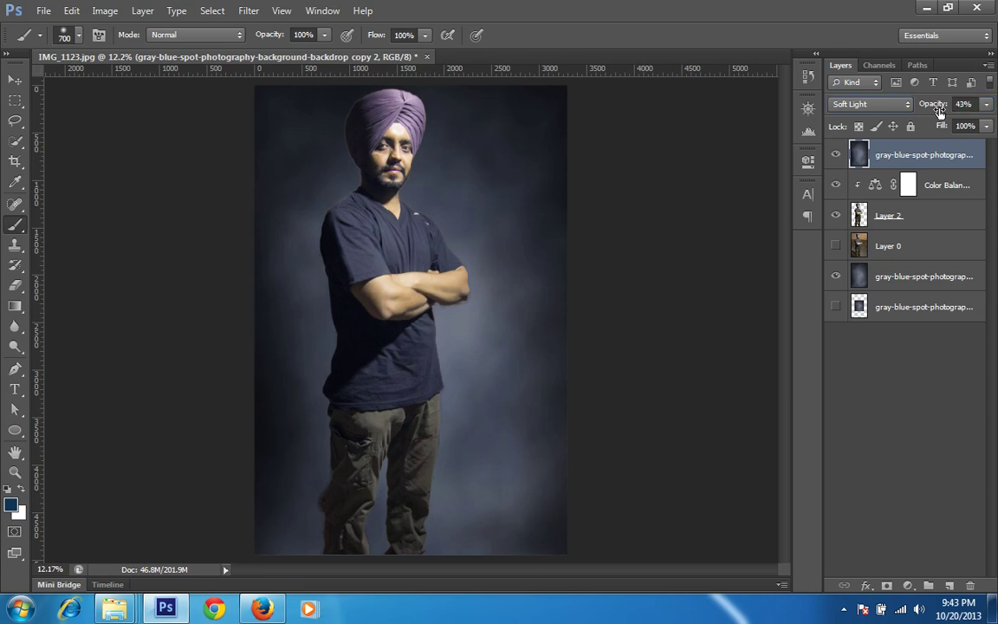
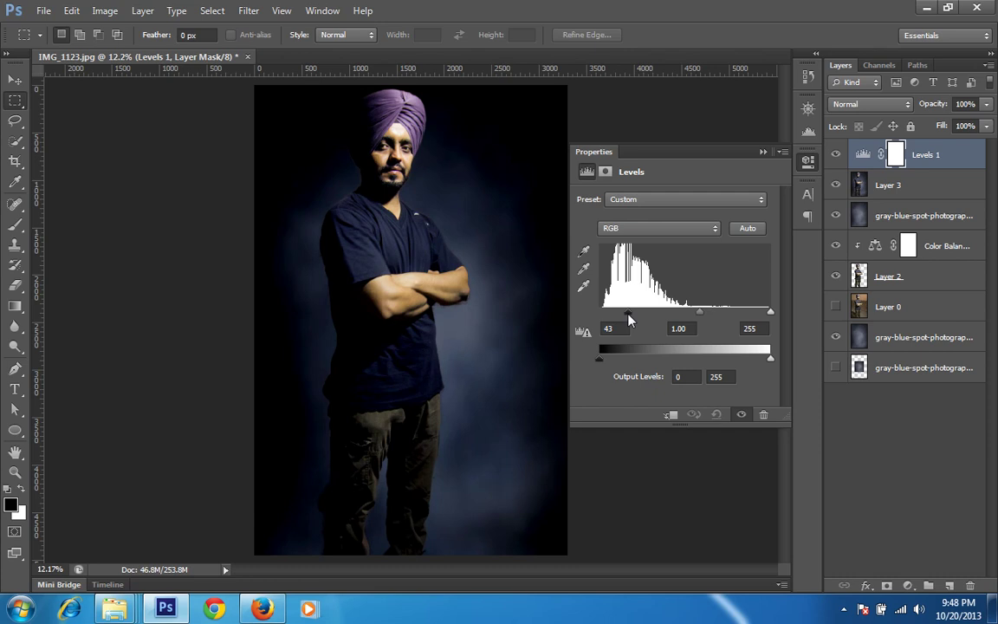
# Darken the image with the Levels 1 adjustment by setting its black input level slightly above 30.
pyautogui.moveTo(630, 317); pyautogui.dragTo(631, 317)
pyautogui.moveTo(630, 317); pyautogui.dragTo(634, 317)
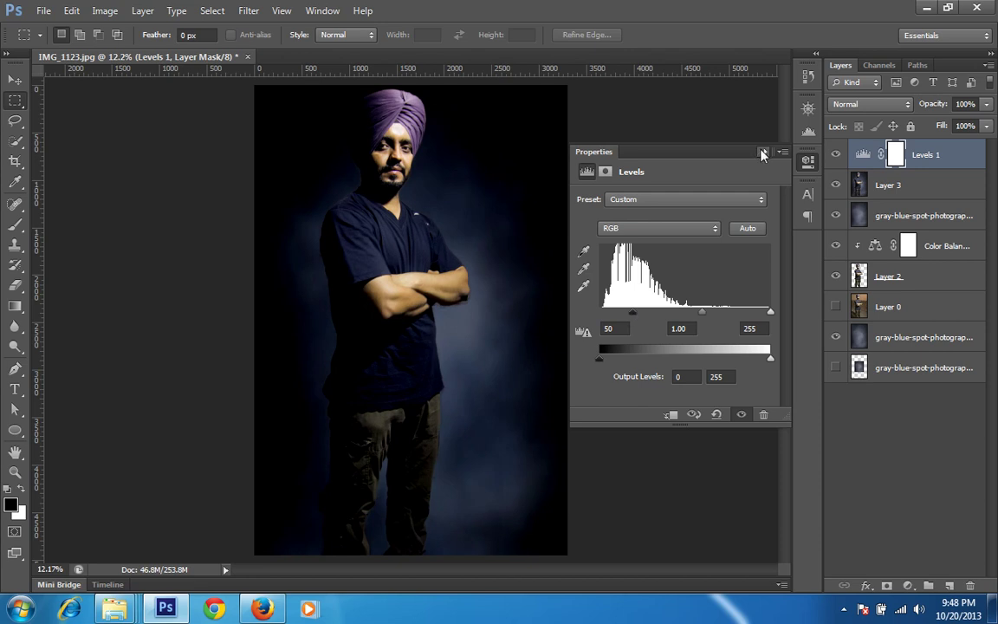
pyautogui.moveTo(631, 317); pyautogui.dragTo(619, 317)
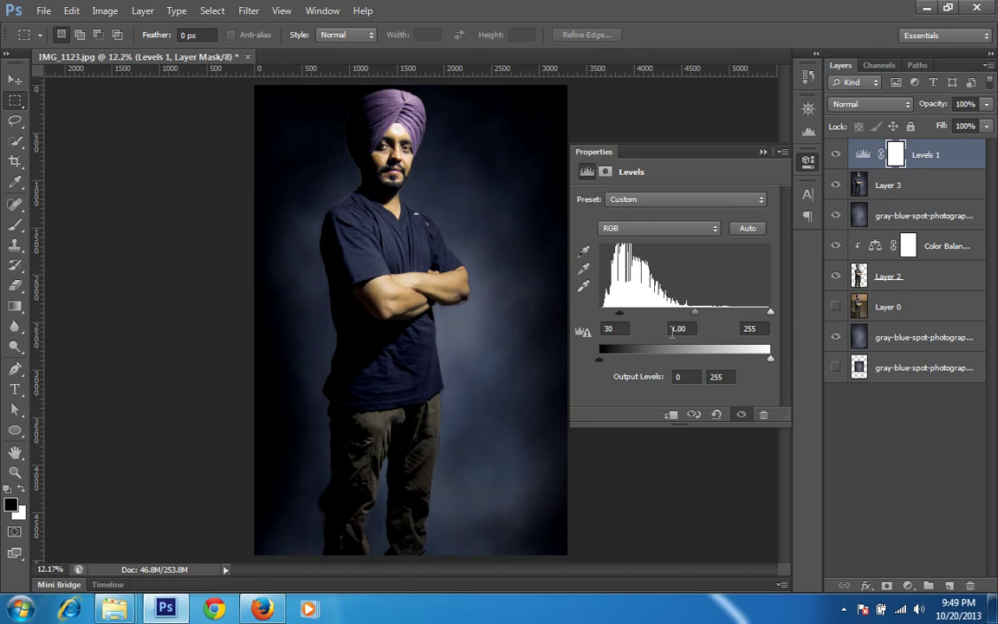
pyautogui.moveTo(619, 317); pyautogui.dragTo(621, 317)
pyautogui.click(762, 153)
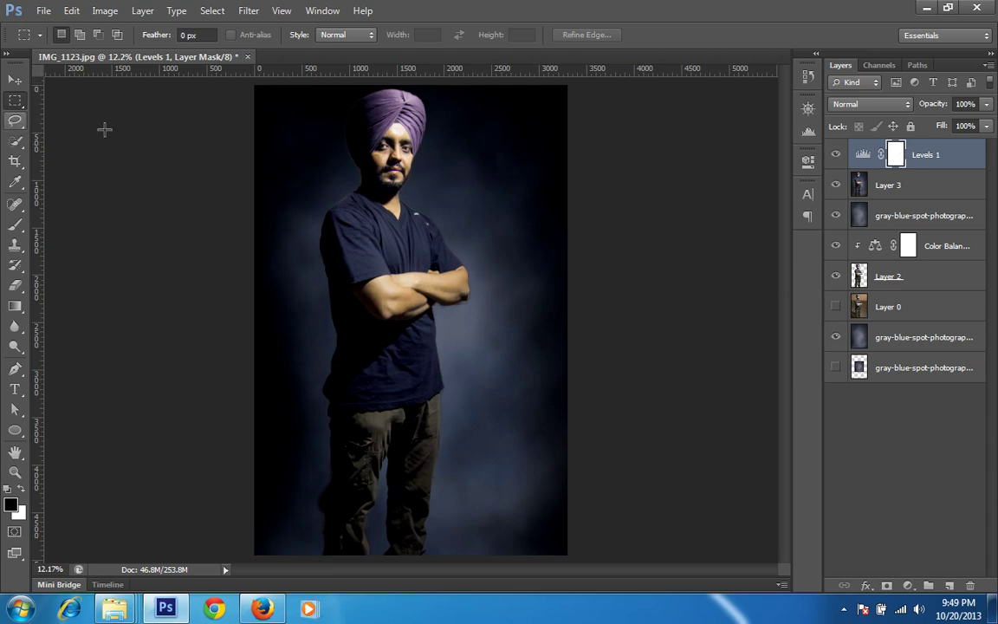
# Select a tall rectangle around the man, fill it with black on the Levels 1 mask, and deselect.
pyautogui.moveTo(297, 86); pyautogui.dragTo(491, 510)
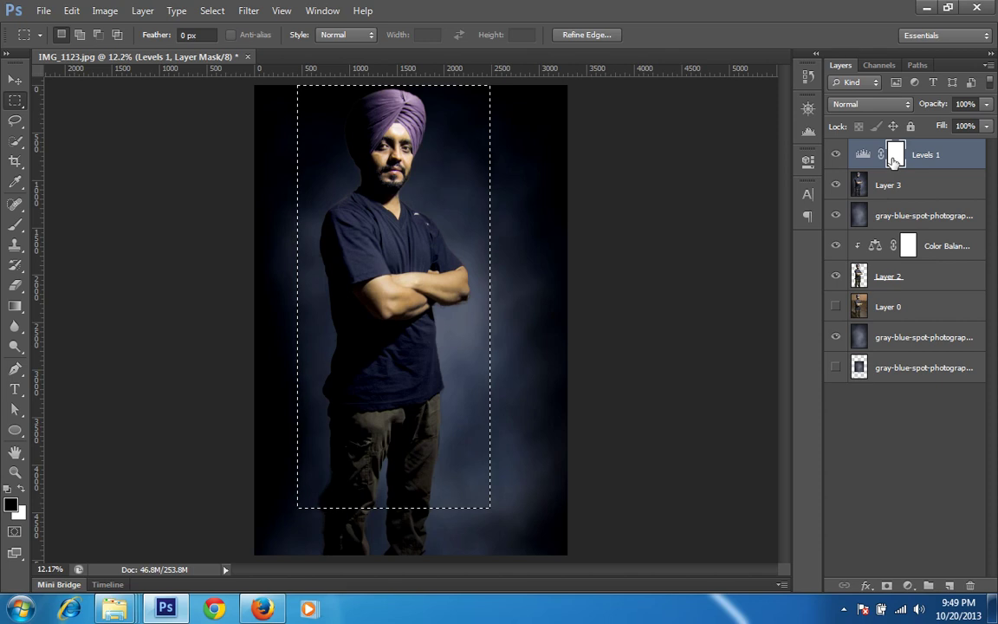
pyautogui.hotkey('alt', 'BackSpace')
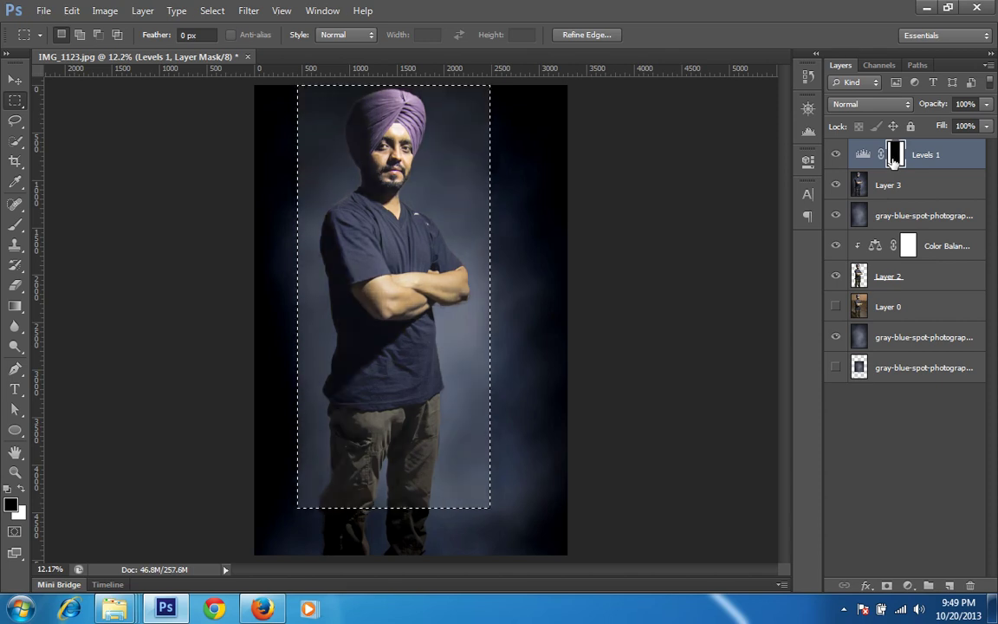
pyautogui.hotkey('ctrl', 'd')
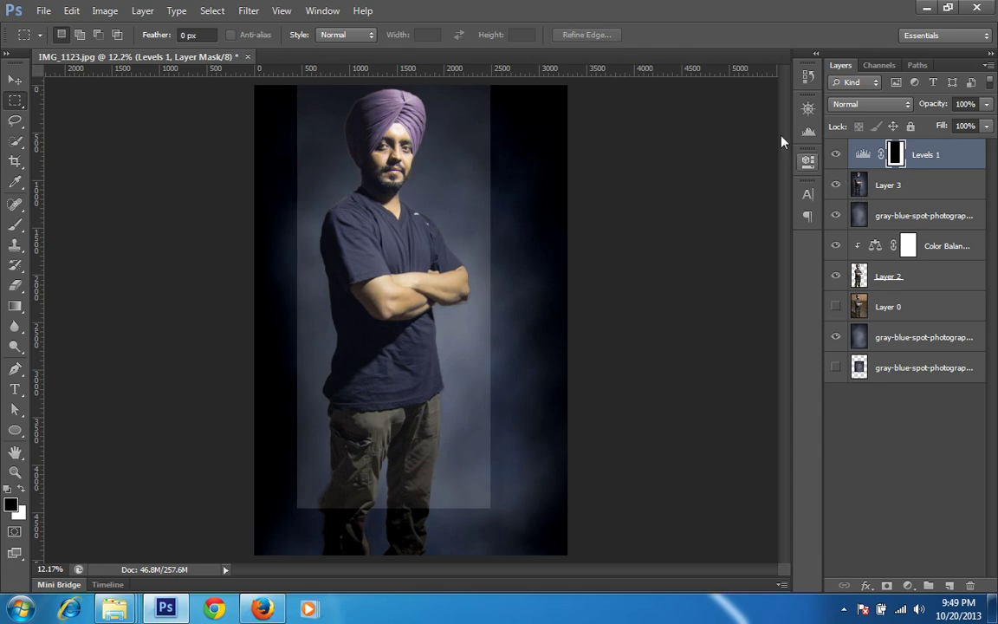
# Feather the Levels 1 layer mask by about 194 px to soften the vignette's edges.
pyautogui.click(807, 161)
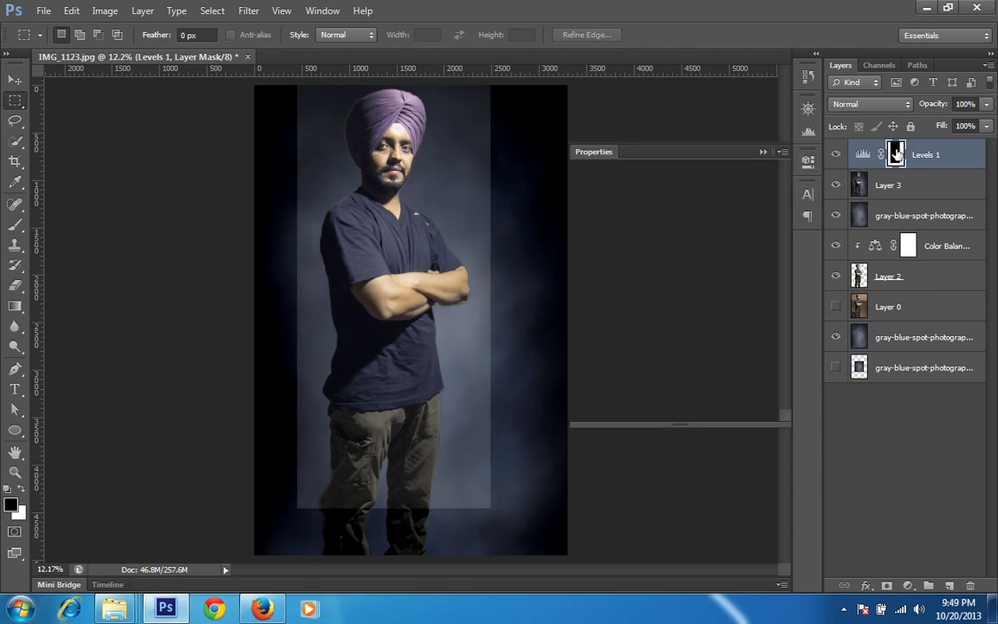
pyautogui.moveTo(582, 304); pyautogui.dragTo(717, 320)
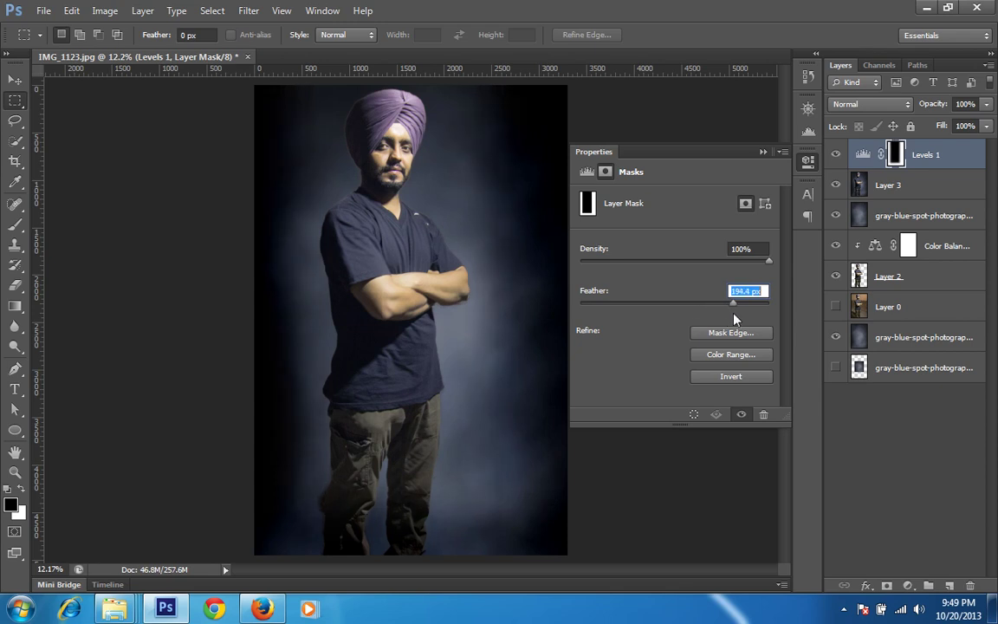
pyautogui.click(762, 153)
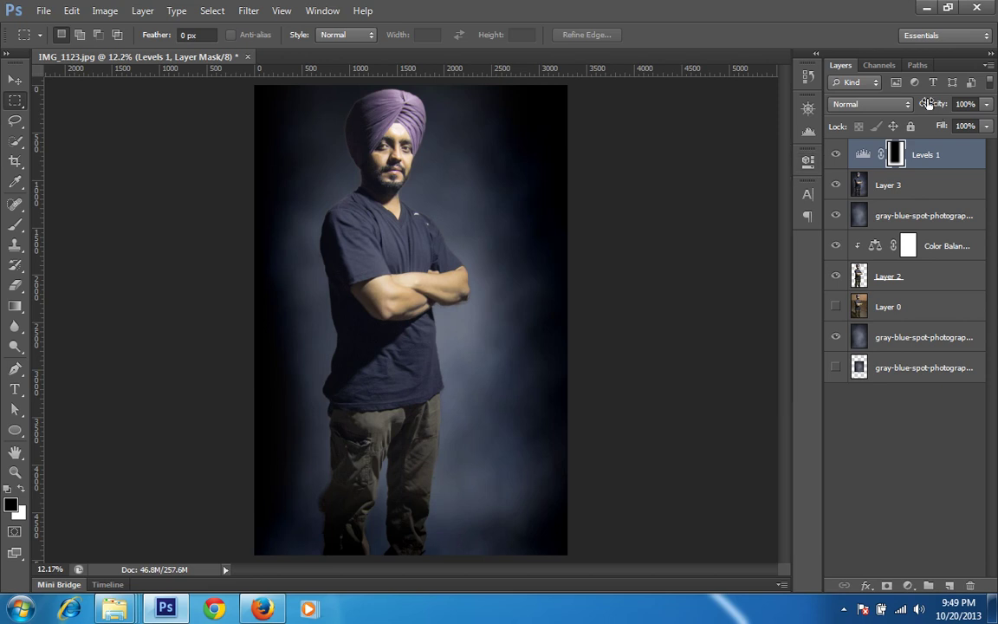
# Lower the Levels 1 layer's opacity to 38% and compare the image with and without the vignette.
pyautogui.moveTo(916, 107); pyautogui.dragTo(887, 111)
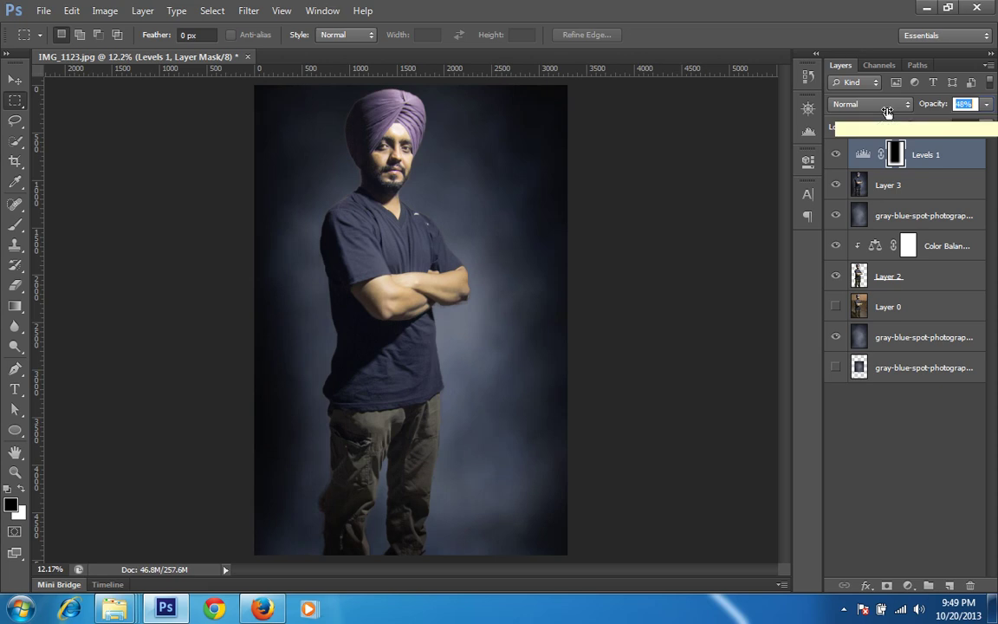
pyautogui.moveTo(887, 110); pyautogui.dragTo(878, 111)
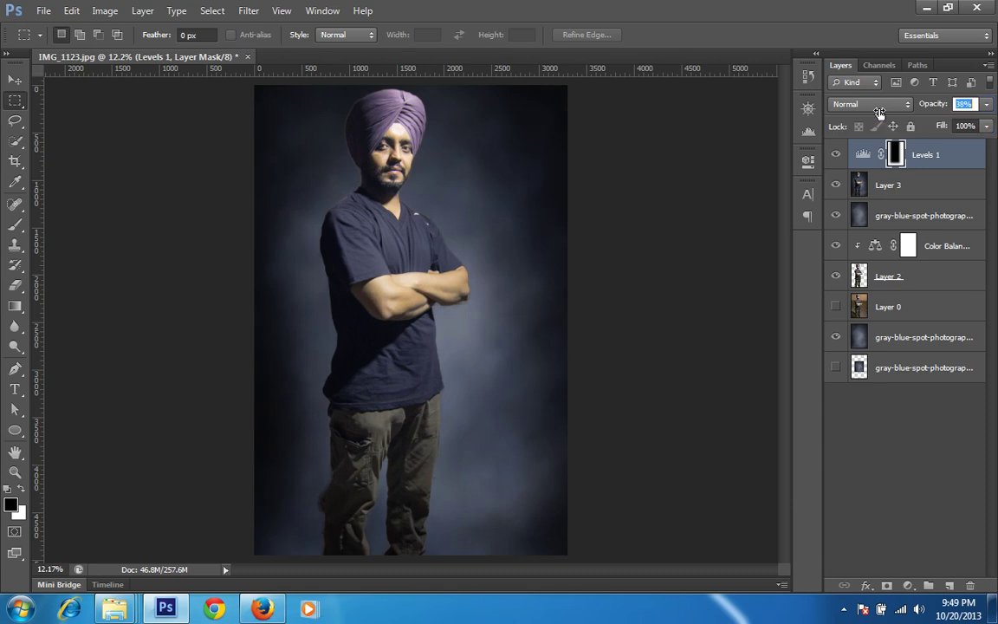
pyautogui.click(836, 155)
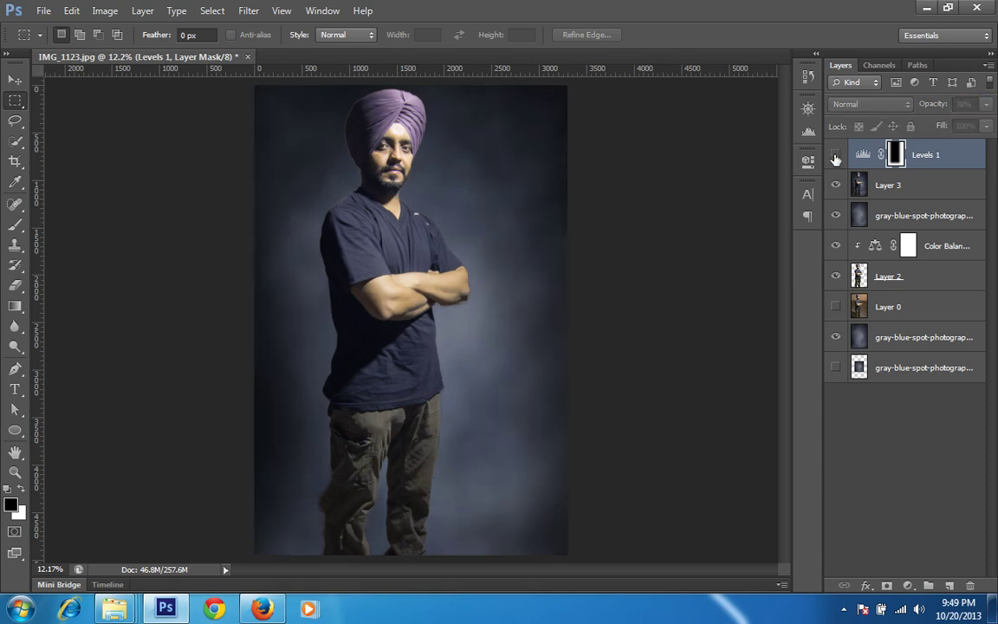
pyautogui.click(835, 156)
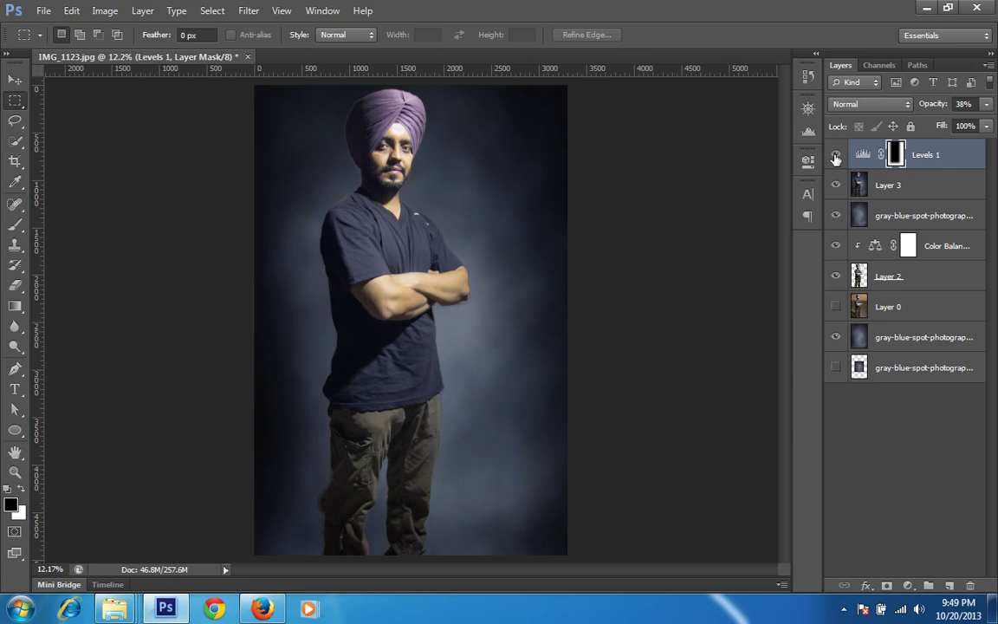